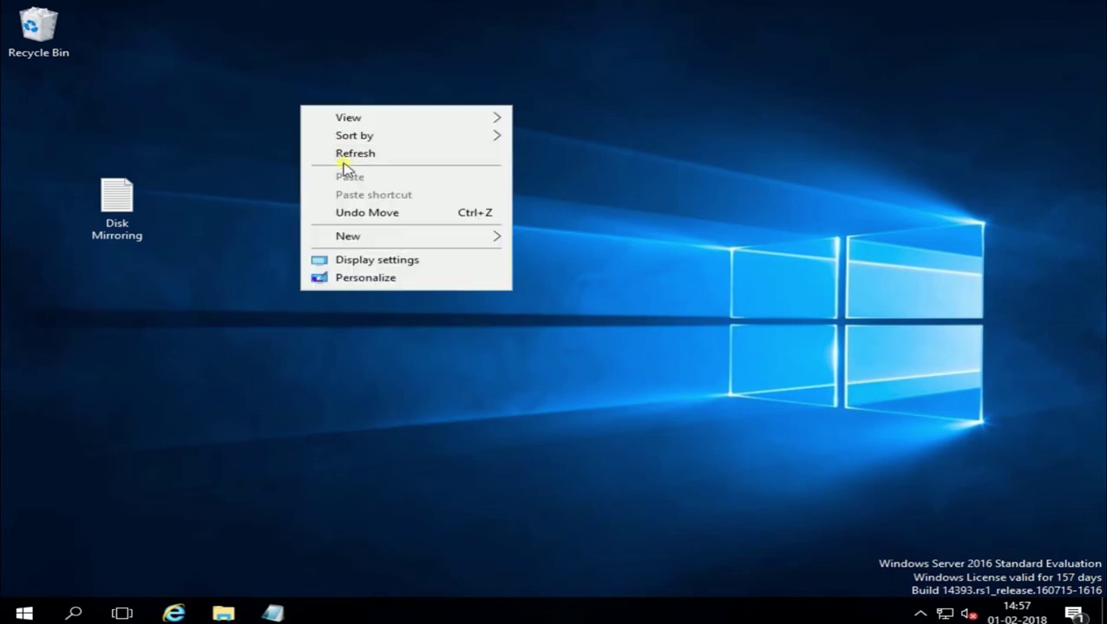
Step: Review the mirrored volume notes in the Disk Mirroring text file, from the heading through the backup point
left_click(271, 610)
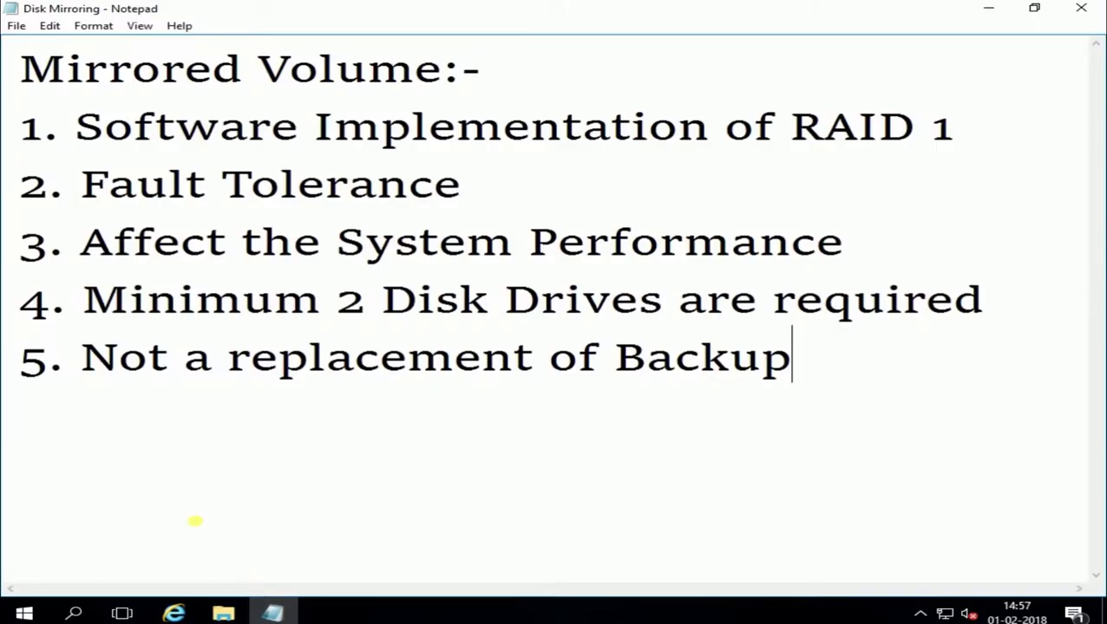
left_click_drag(26, 60, 614, 46)
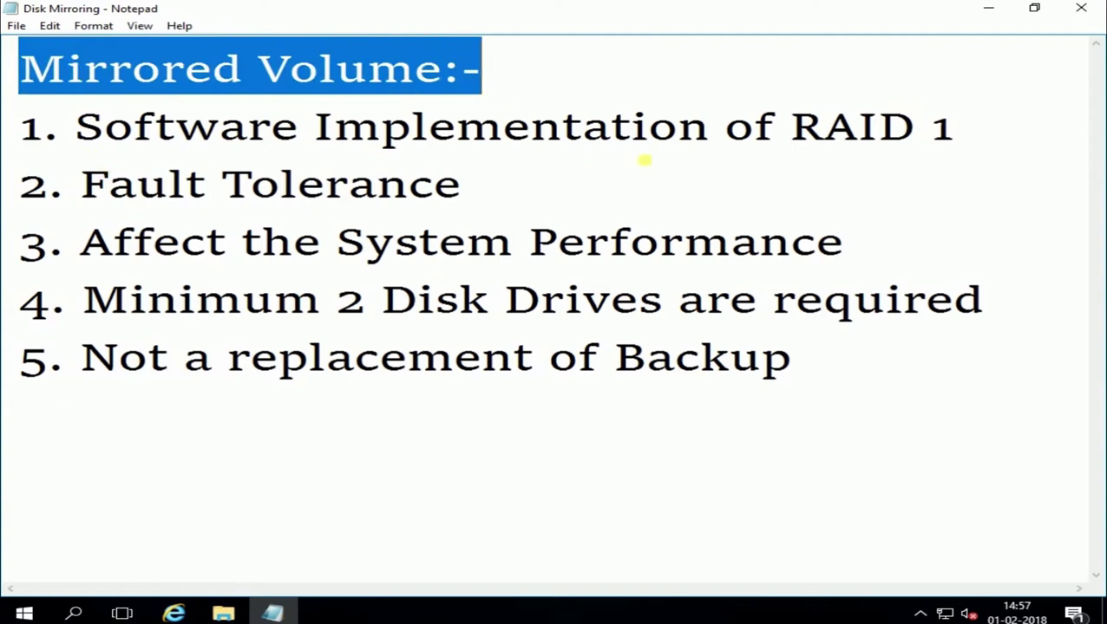
left_click(665, 161)
left_click_drag(83, 184, 435, 183)
left_click_drag(81, 244, 869, 224)
left_click(851, 234)
left_click_drag(83, 299, 1007, 296)
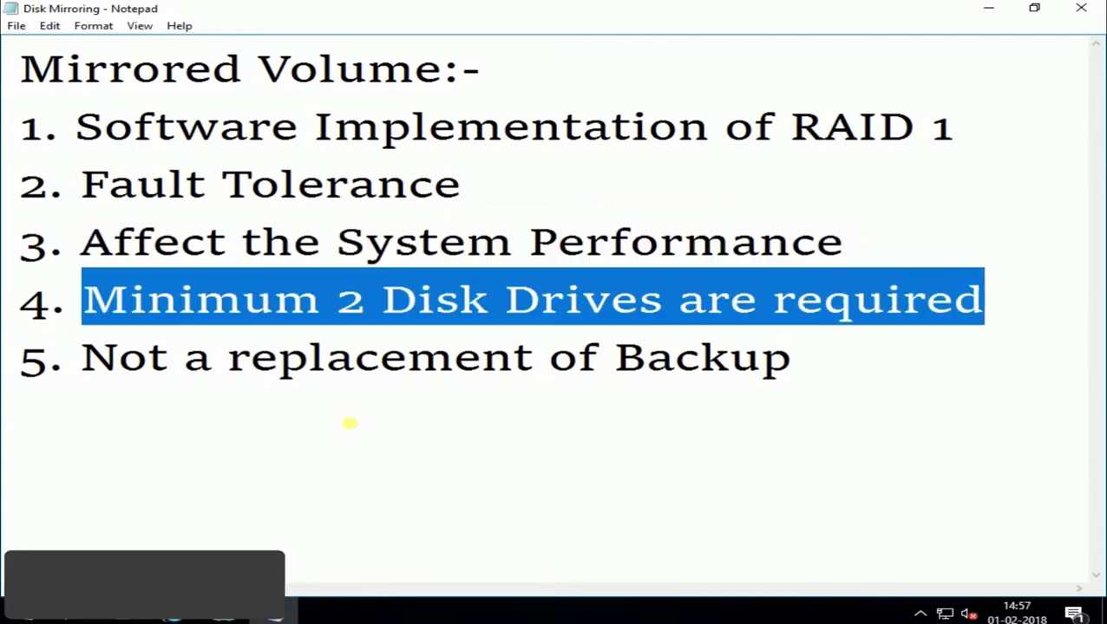
left_click(358, 358)
left_click_drag(81, 357, 855, 363)
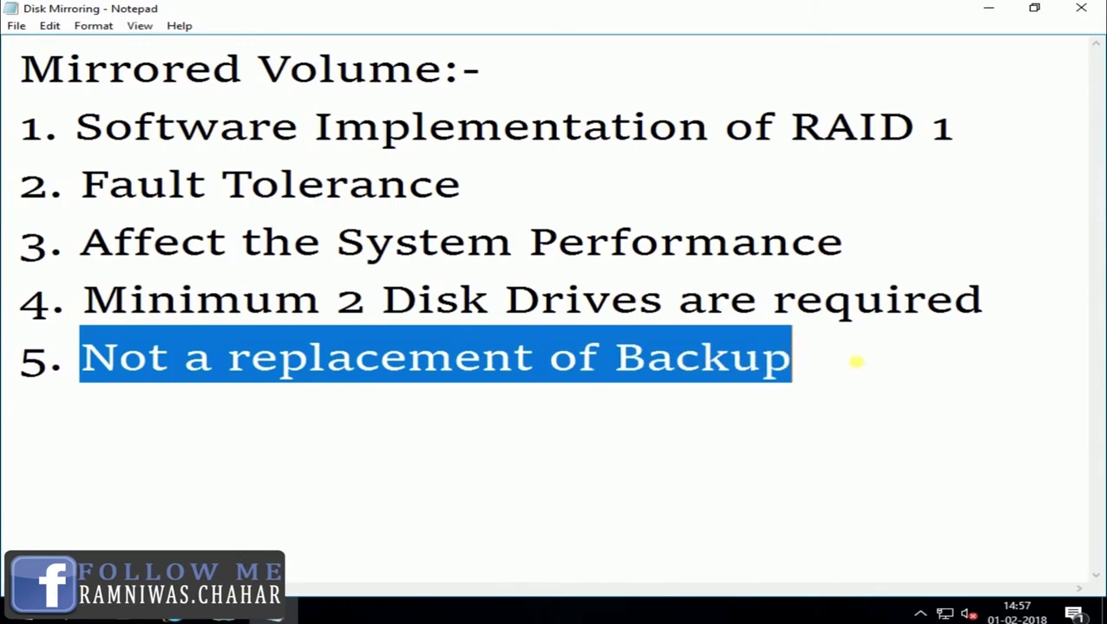
left_click(804, 359)
left_click(988, 9)
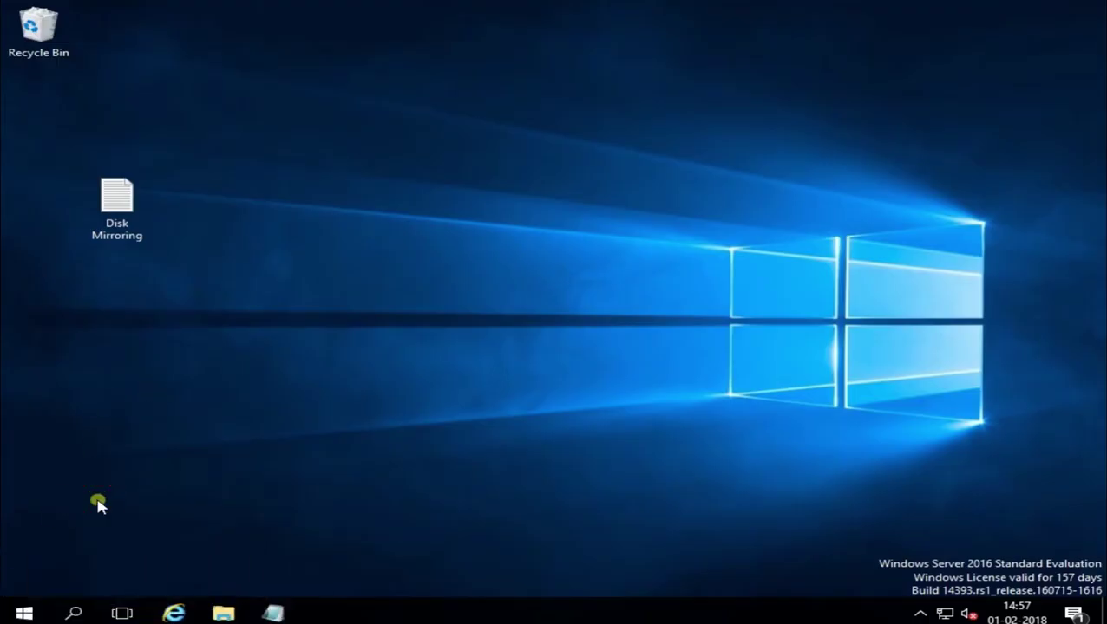
Step: Open Disk Management and show it full screen
key("super+x")
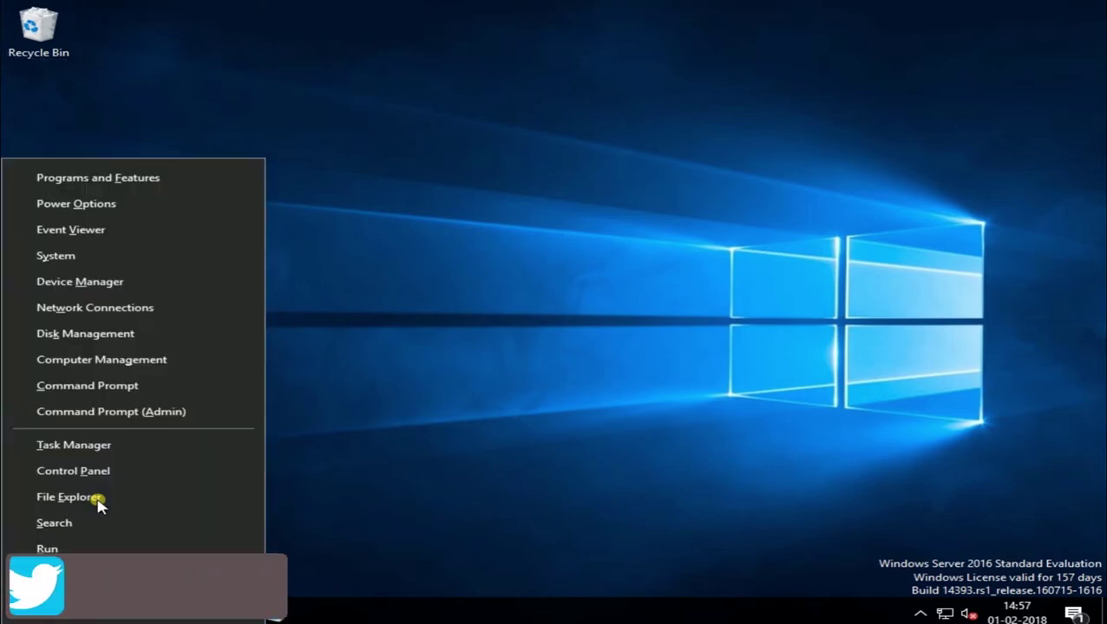
left_click(90, 333)
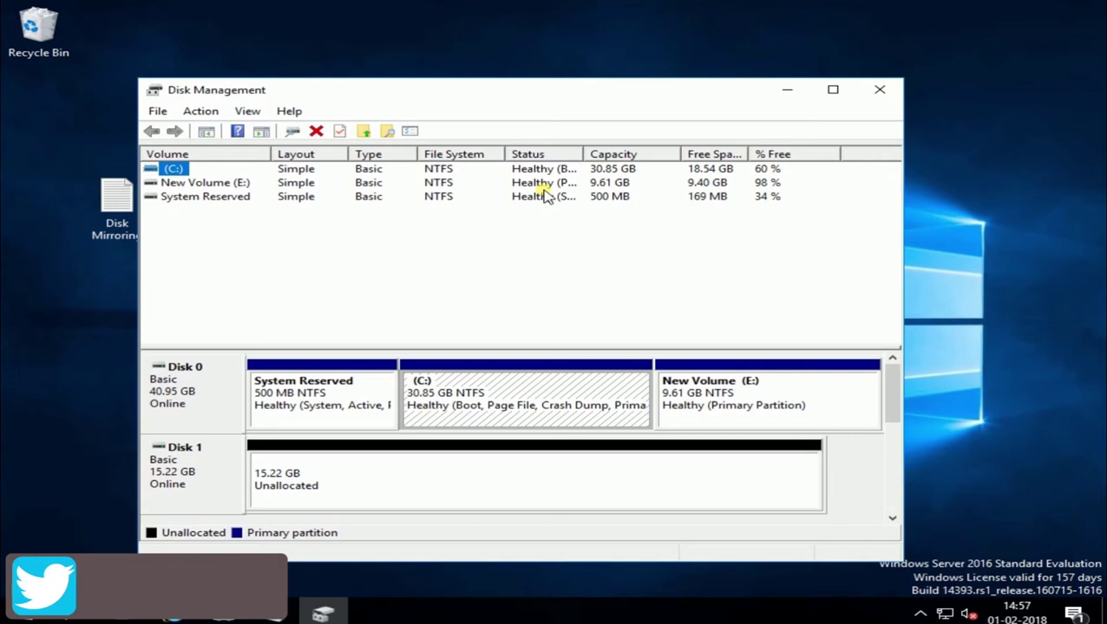
left_click(832, 90)
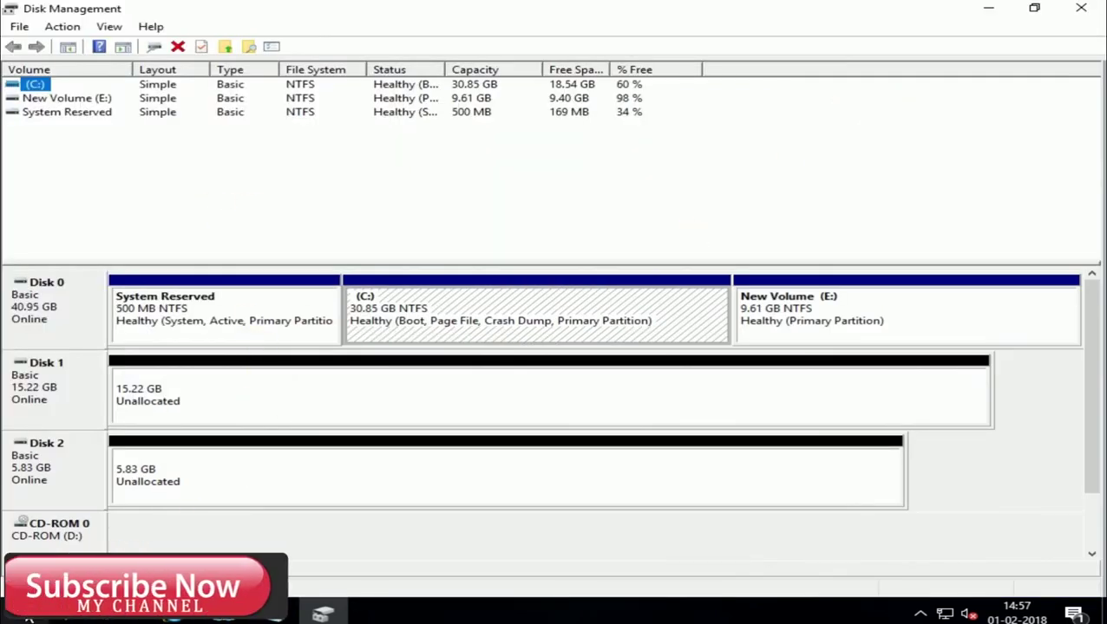
Step: Open another Disk Management window full screen by running diskmgmt.msc
key("super+r")
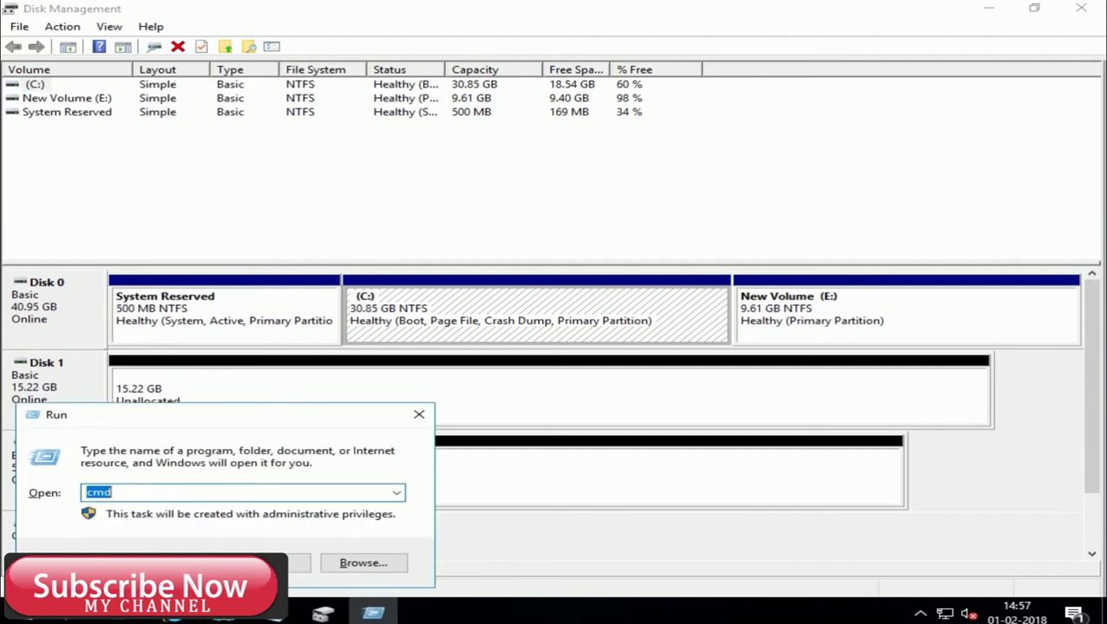
type("disk")
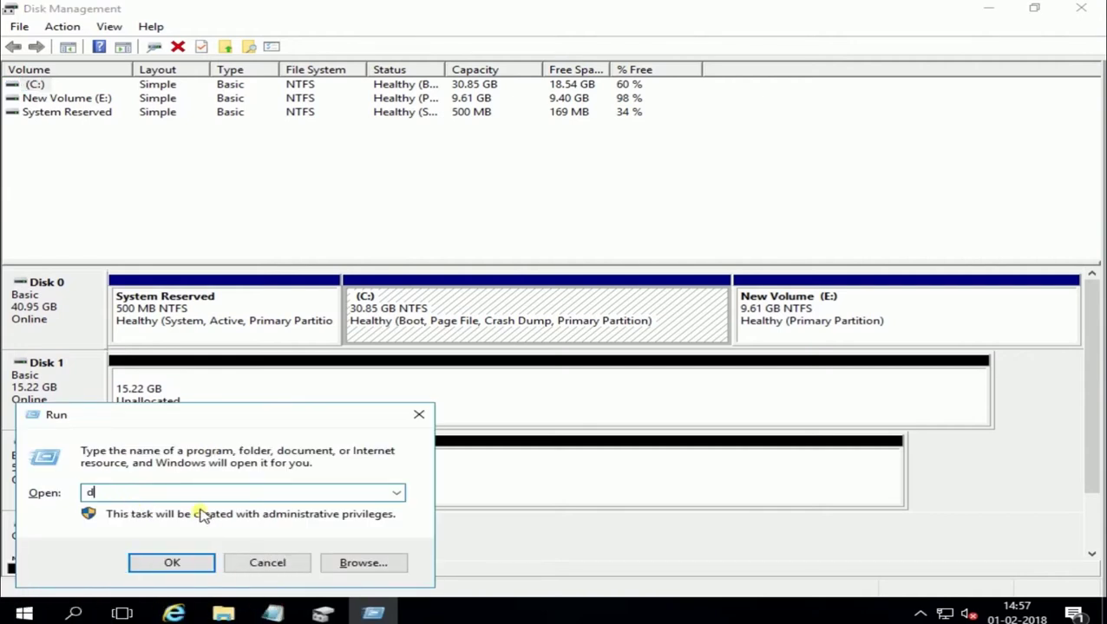
type("mg")
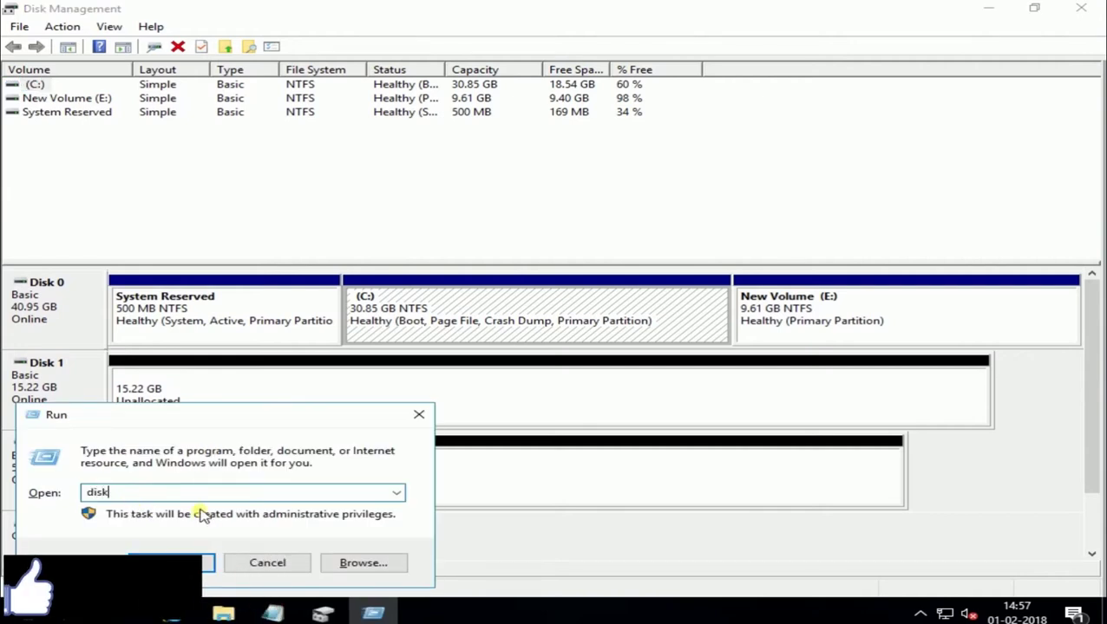
type("mt.ms")
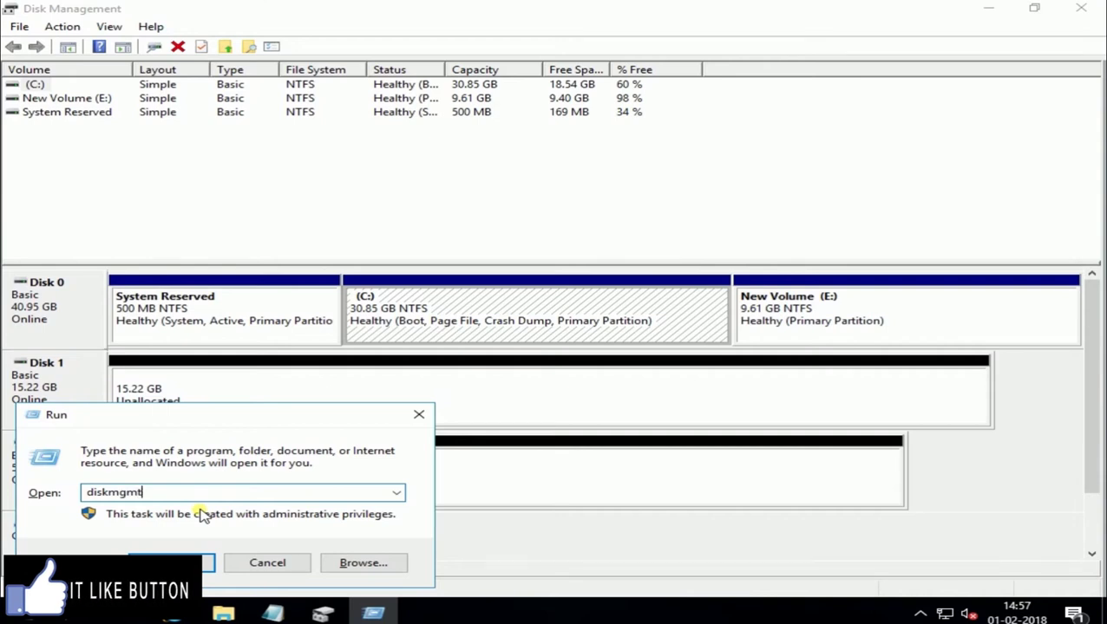
key("Return")
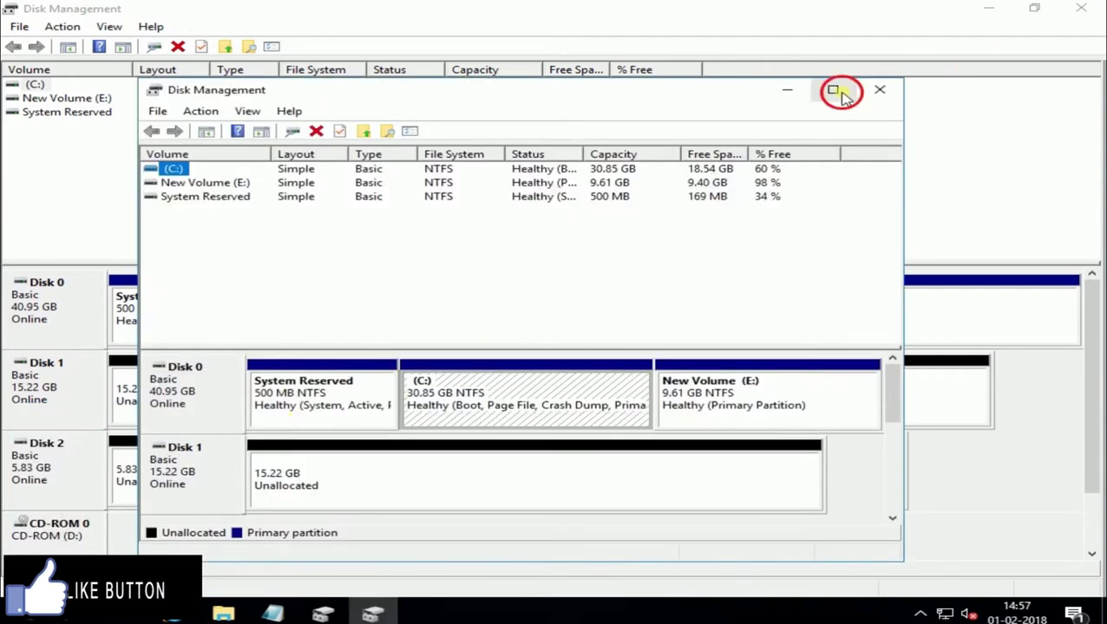
left_click(835, 90)
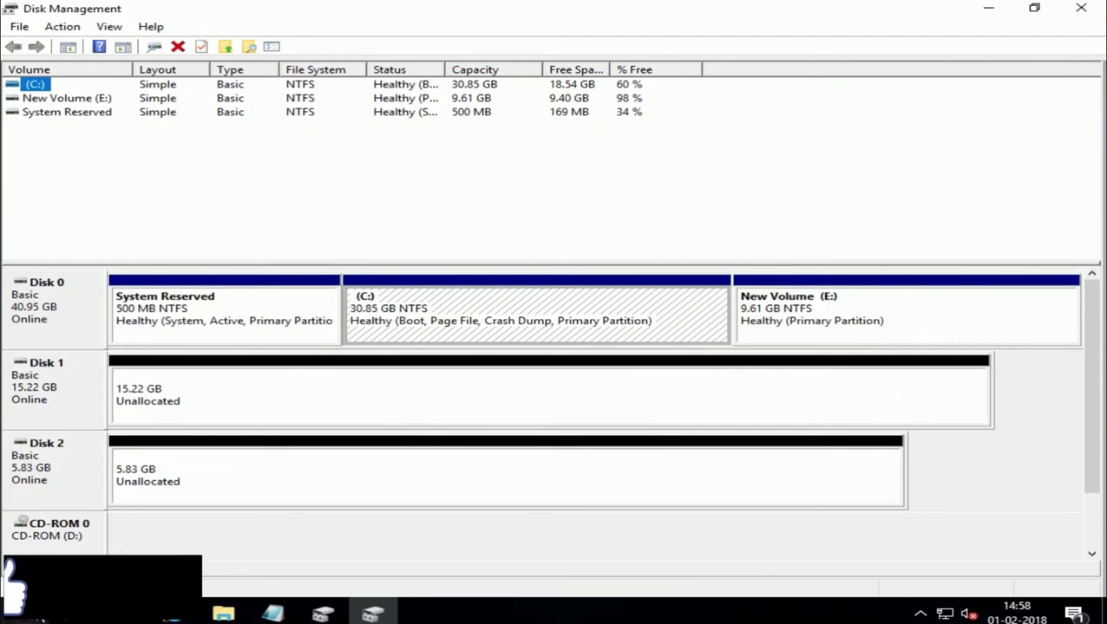
Step: View Disk Management within Computer Management, launched from Server Manager, and return to the standalone Disk Management window
key("super")
left_click(366, 157)
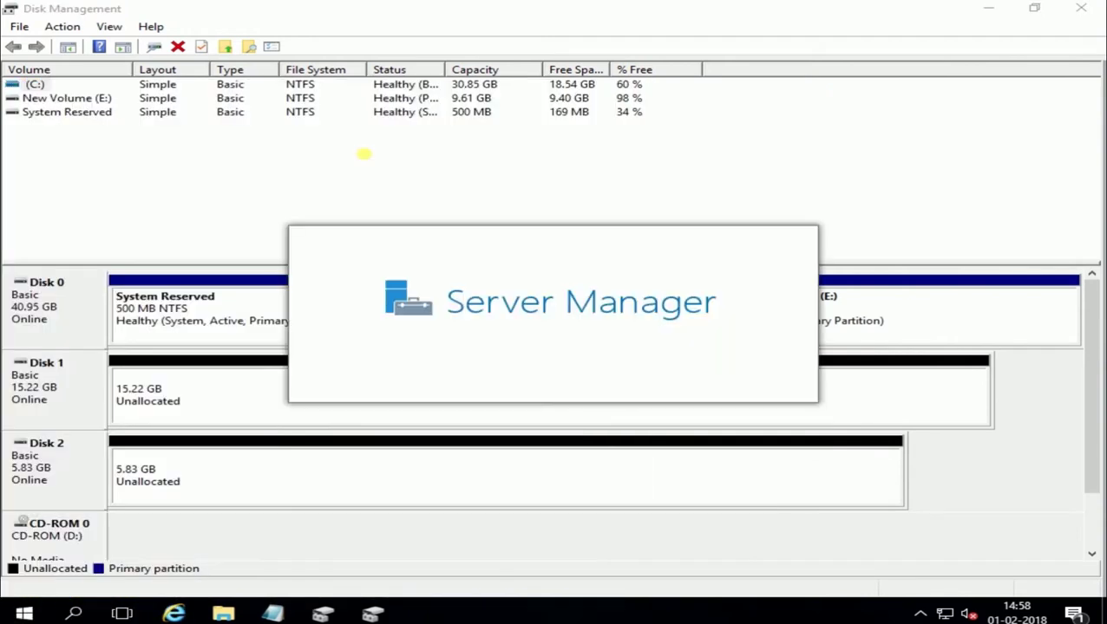
left_click(958, 43)
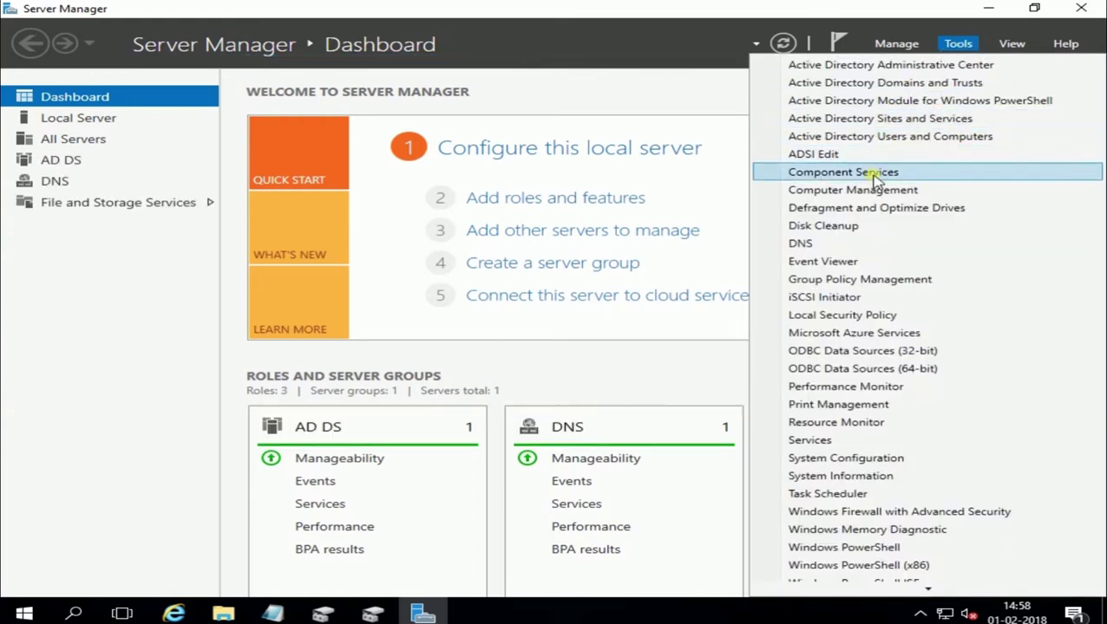
left_click(870, 190)
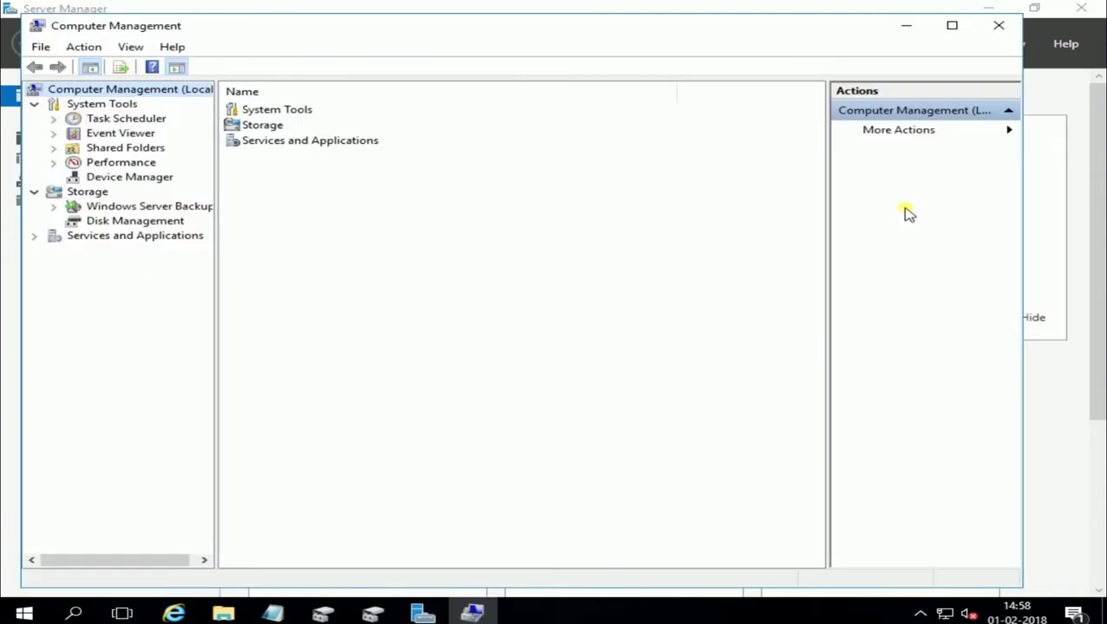
left_click(125, 221)
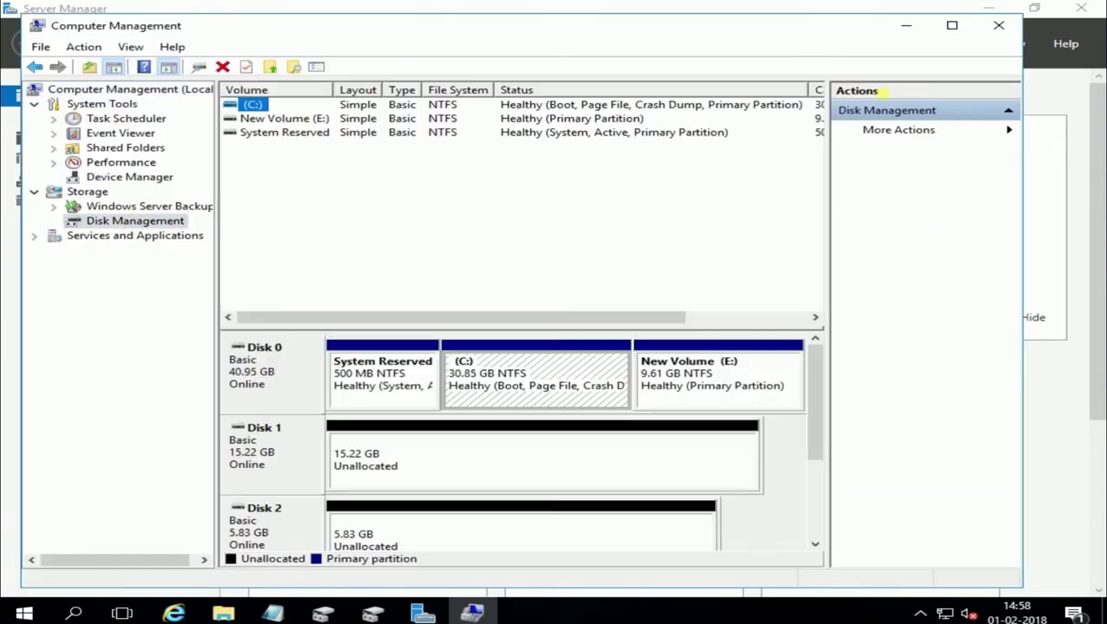
left_click(954, 25)
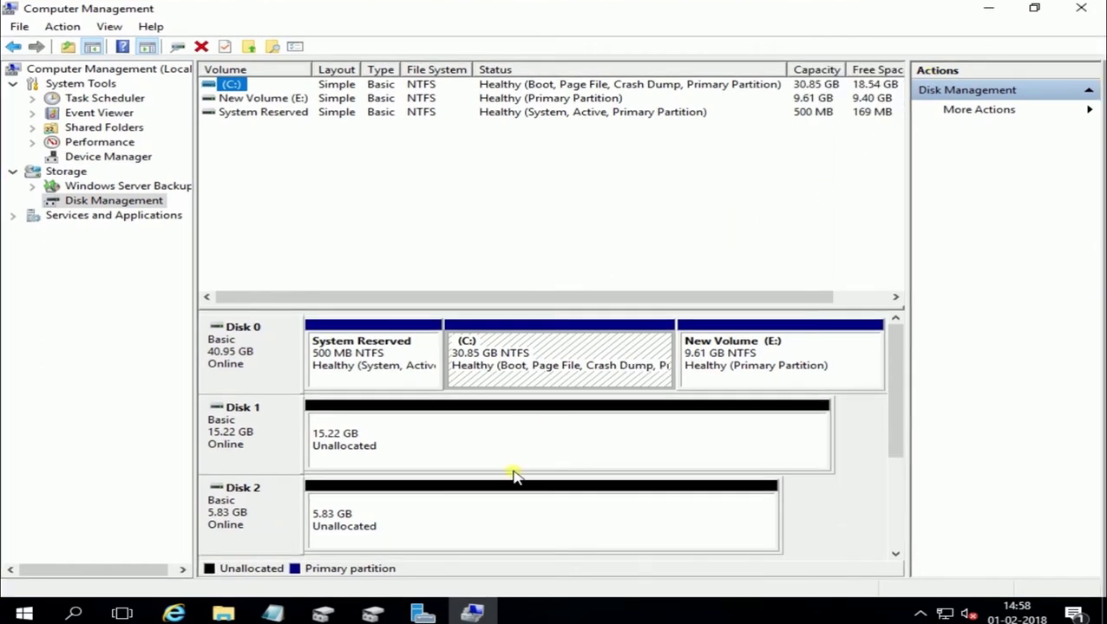
left_click(1081, 8)
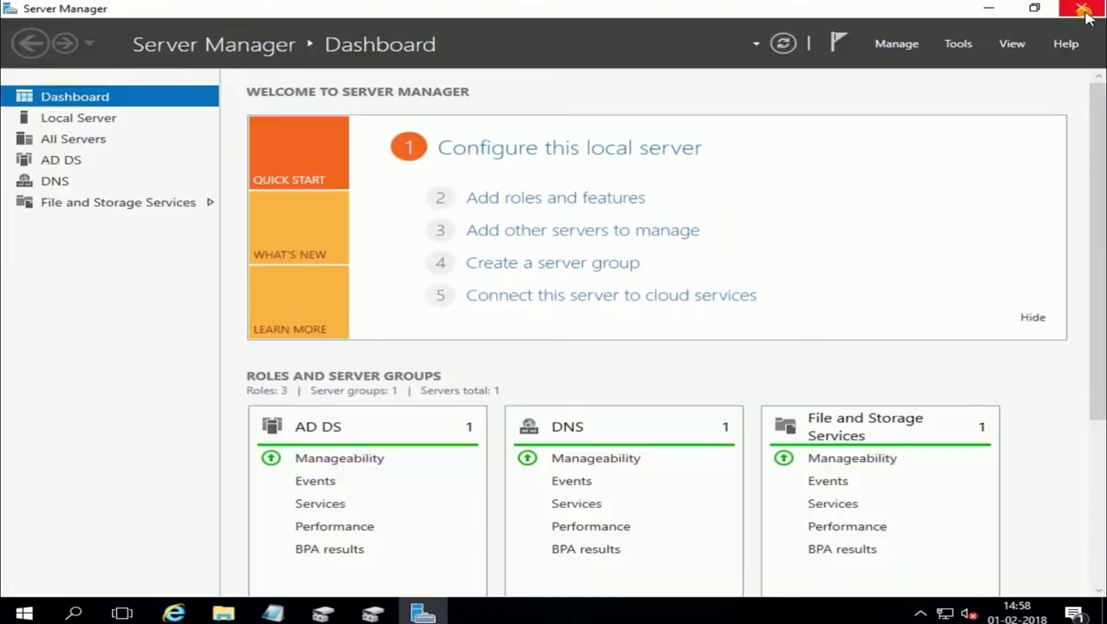
left_click(1081, 8)
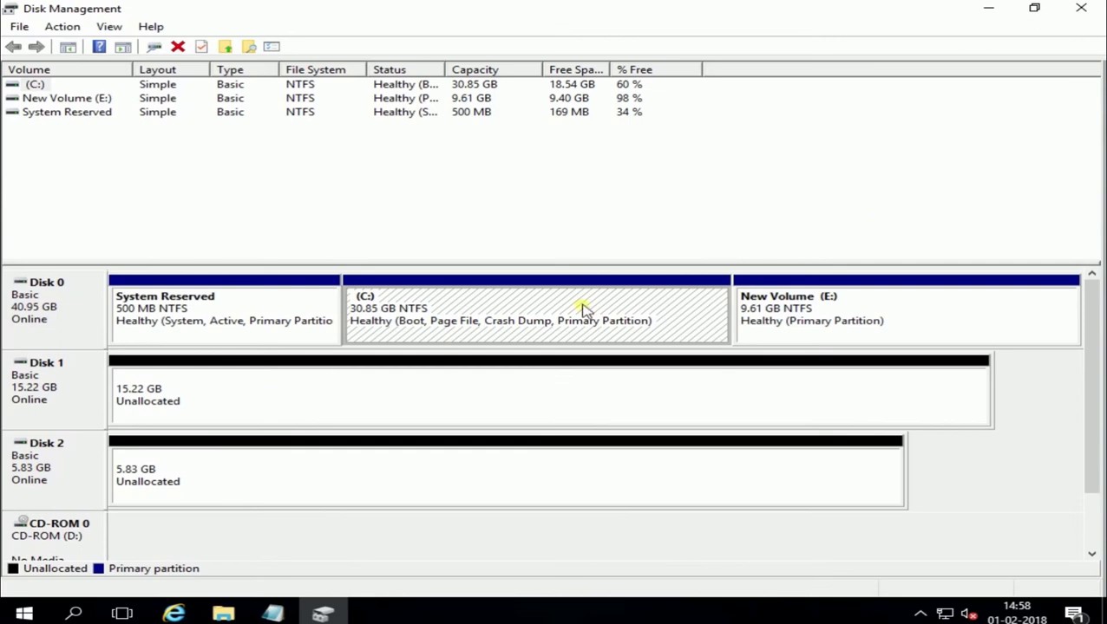
Step: Check which volume operations are available for the C: boot volume on Disk 0
left_click(531, 475)
left_click(484, 337)
right_click(476, 318)
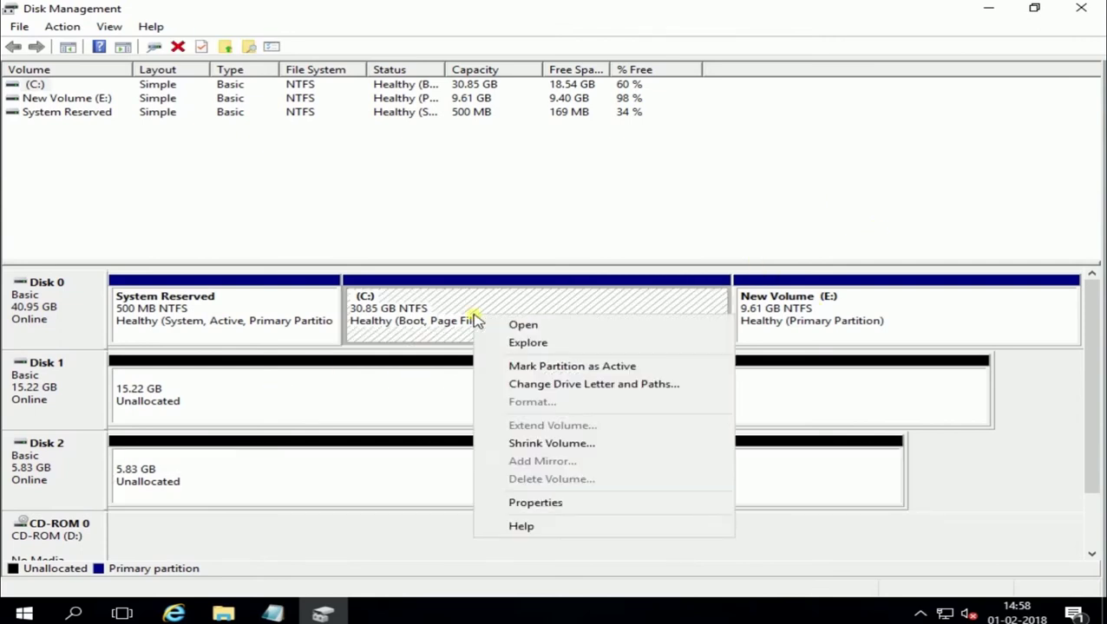
left_click(349, 398)
left_click(435, 323)
right_click(435, 324)
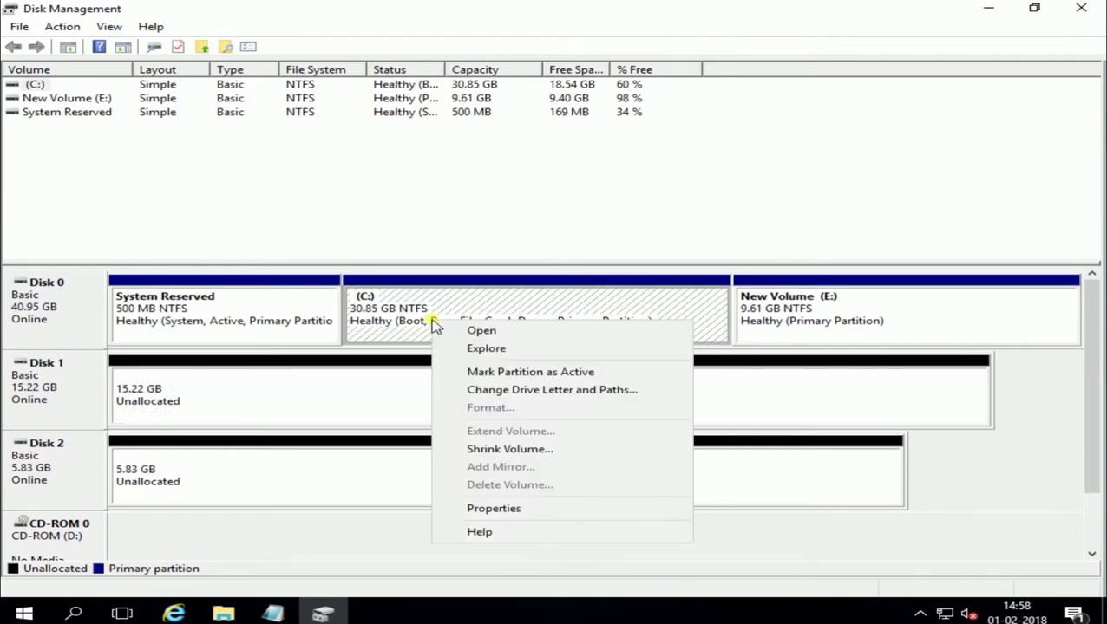
left_click(327, 399)
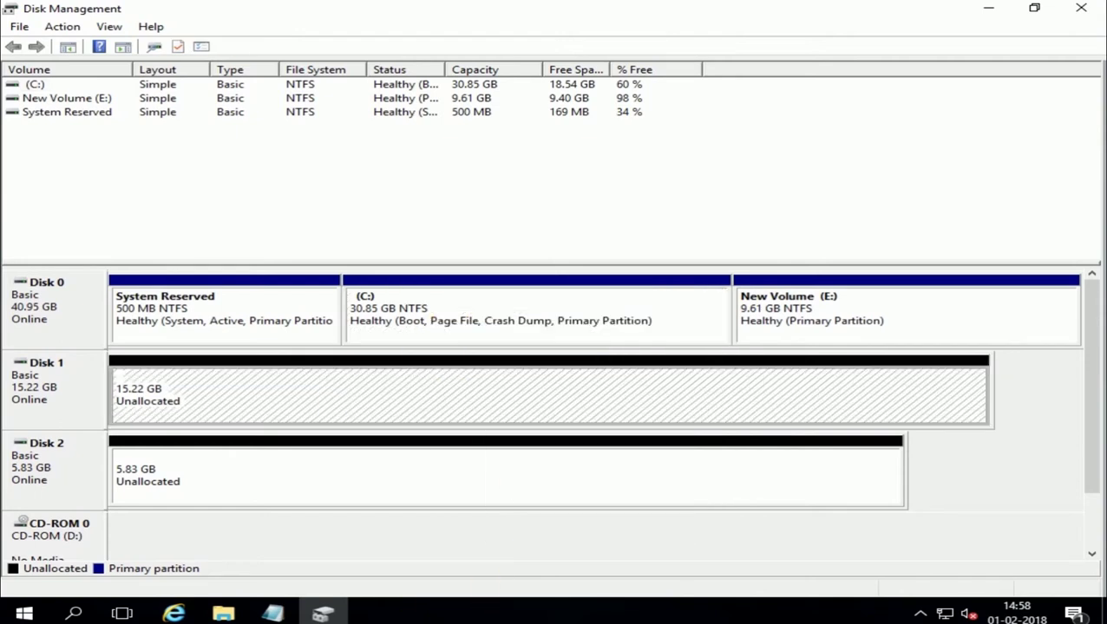
Step: Add a mirror of New Volume (E:) on Disk 1 and accept the conversion to dynamic disks
left_click(844, 312)
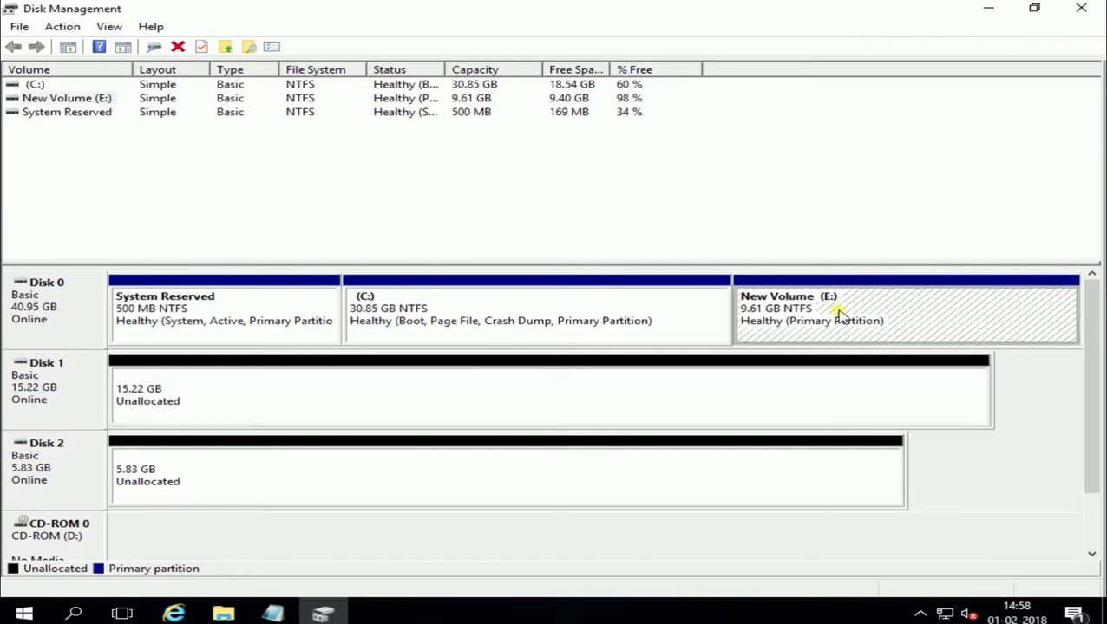
right_click(841, 314)
left_click(904, 458)
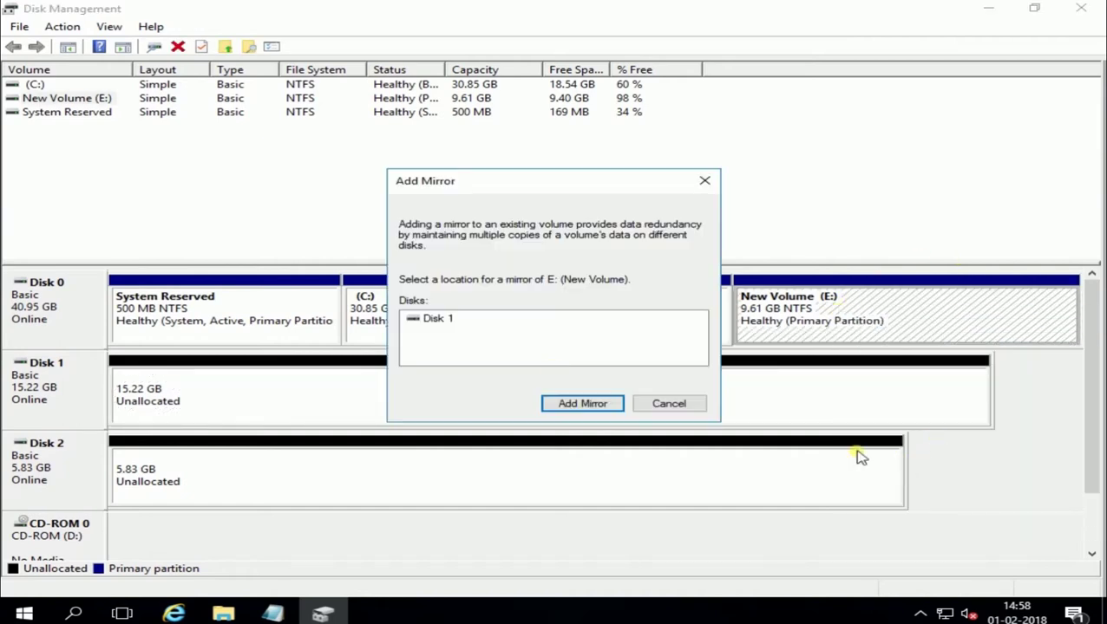
left_click(436, 321)
left_click(570, 406)
left_click(617, 378)
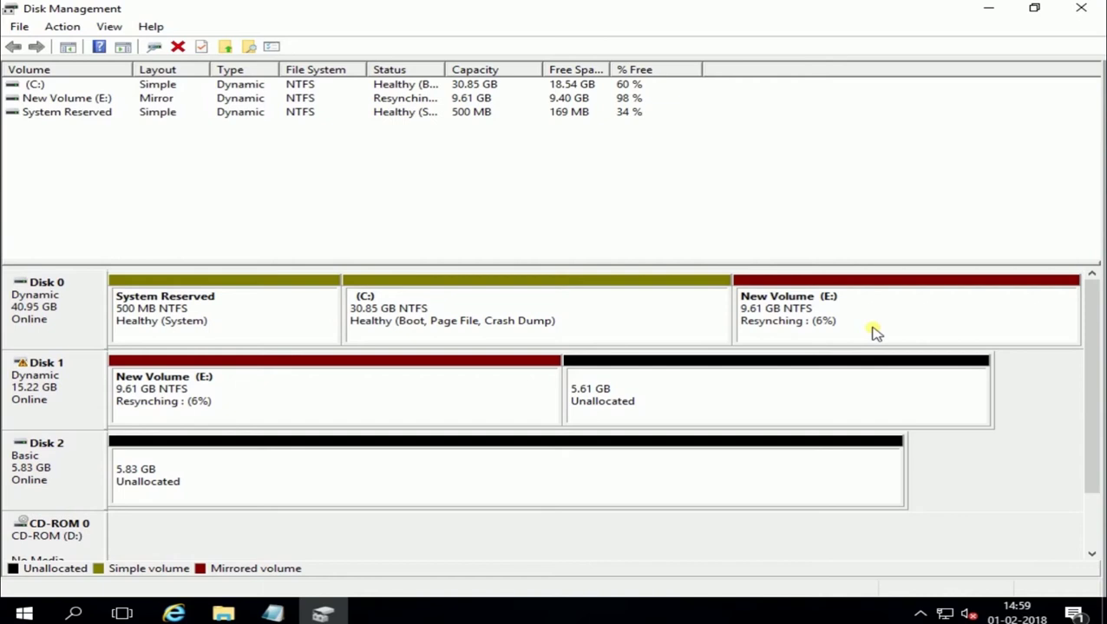
Step: Monitor the resynching of both New Volume (E:) copies on Disk 0 and Disk 1
left_click(747, 328)
left_click(199, 413)
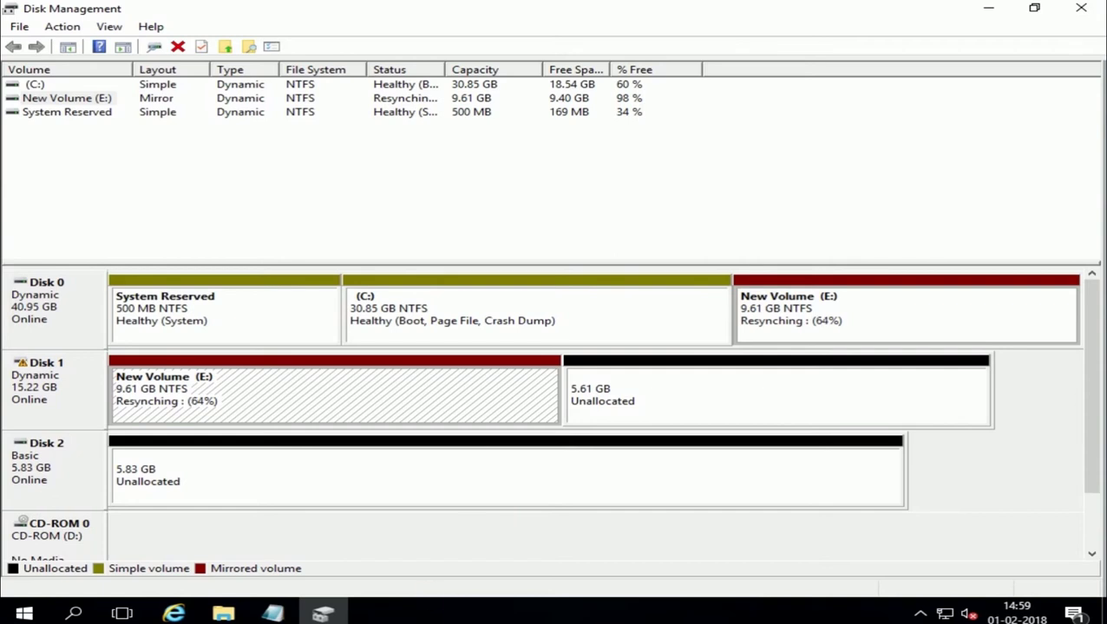
left_click(825, 322)
left_click(361, 411)
left_click(855, 333)
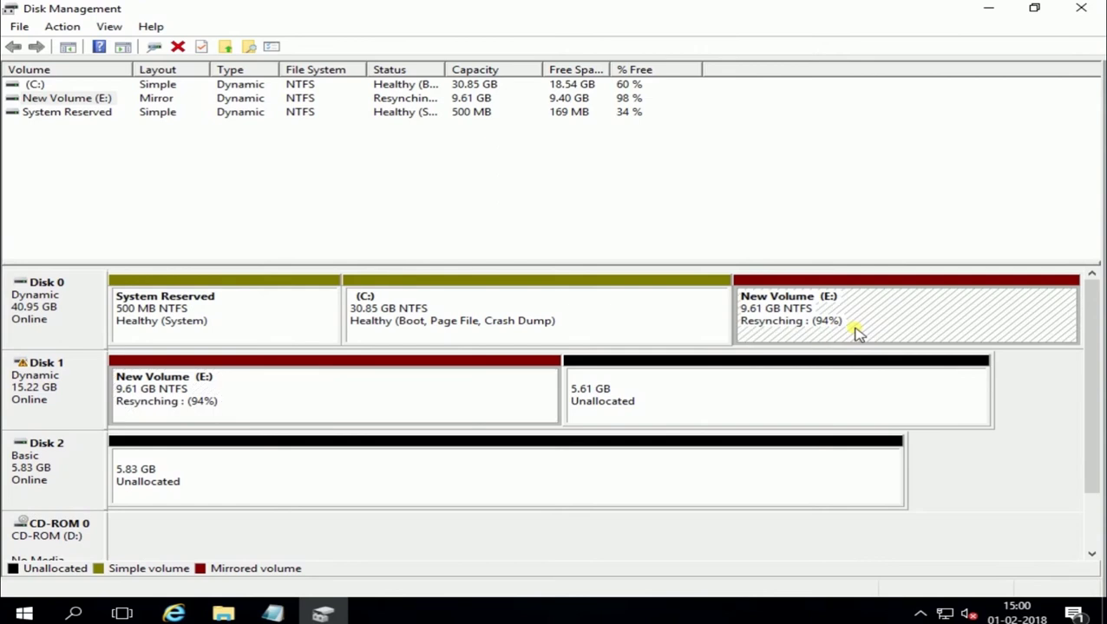
left_click(316, 408)
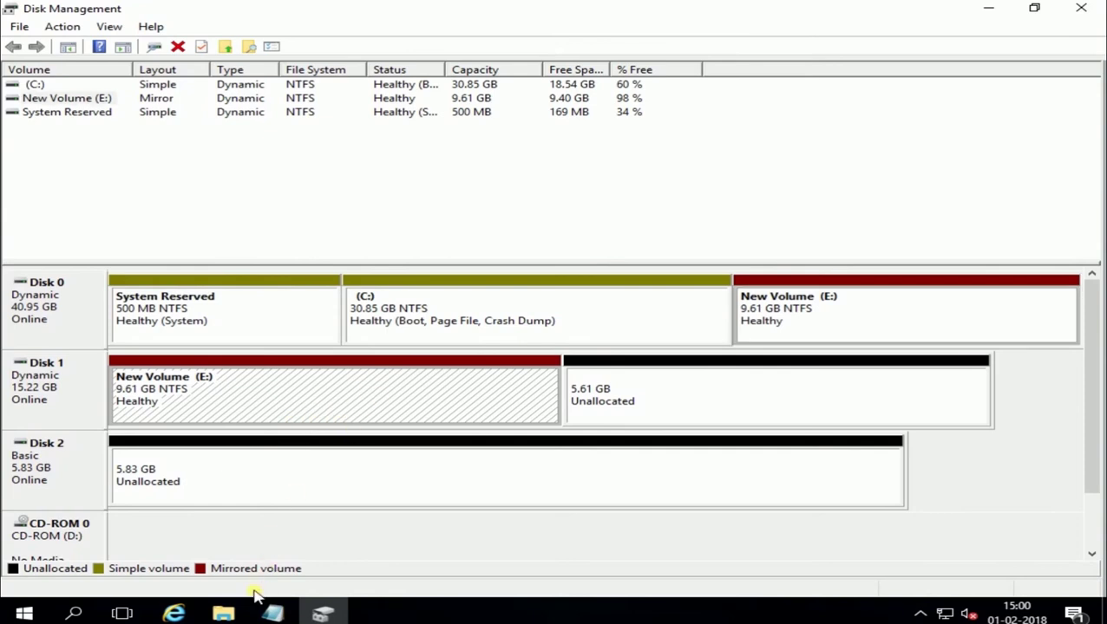
Step: Inspect the contents of New Volume (E:) in File Explorer and return to Disk Management
left_click(223, 613)
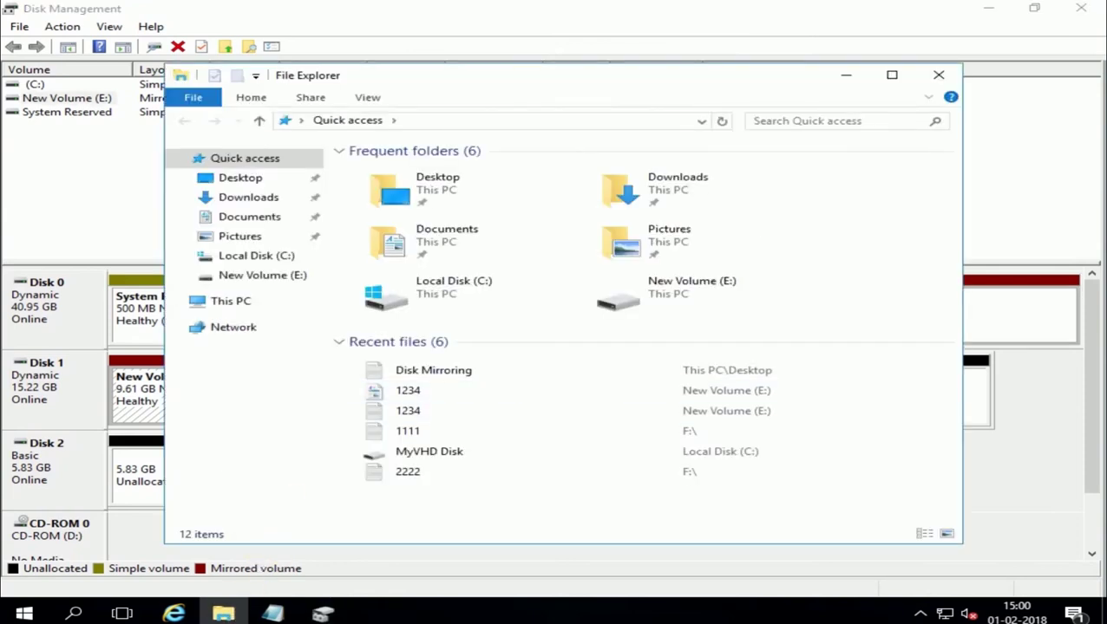
left_click(892, 75)
left_click(73, 241)
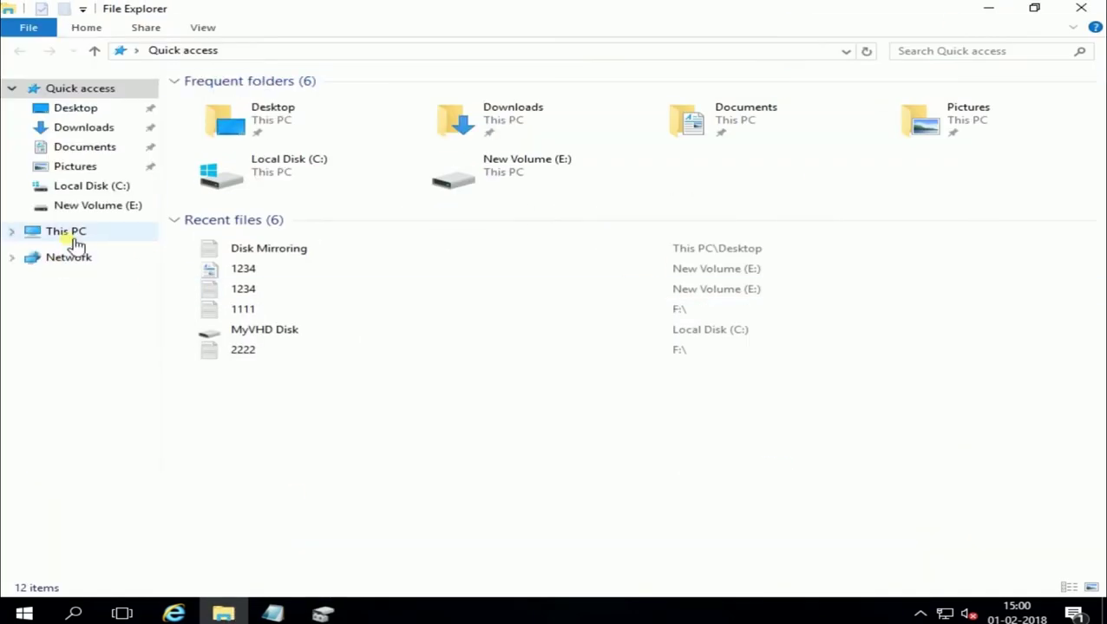
right_click(597, 307)
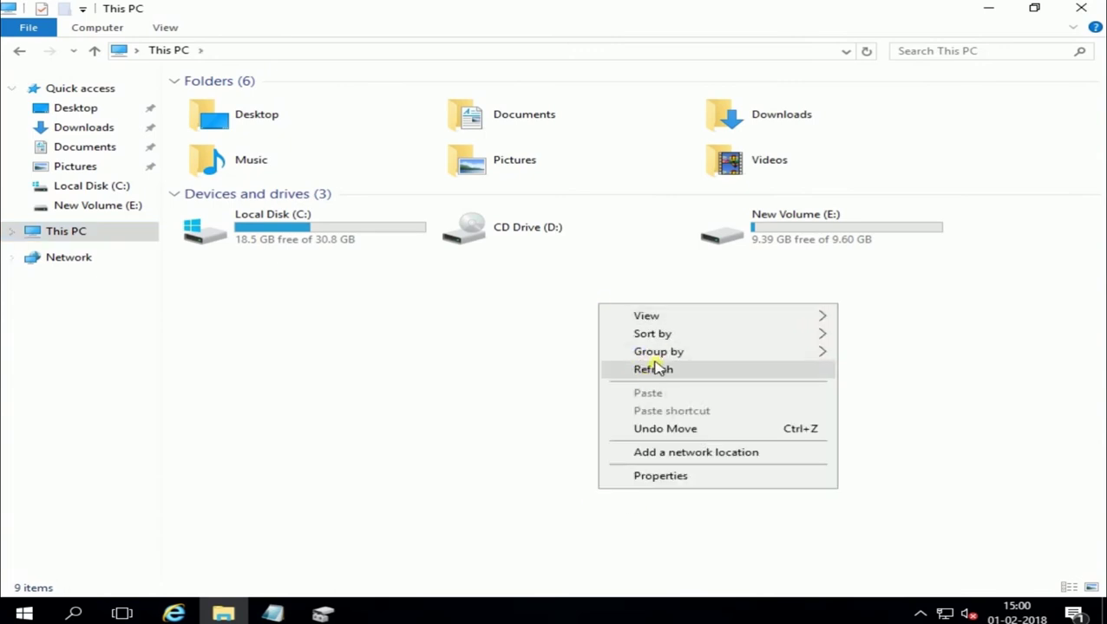
left_click(652, 369)
double_click(803, 242)
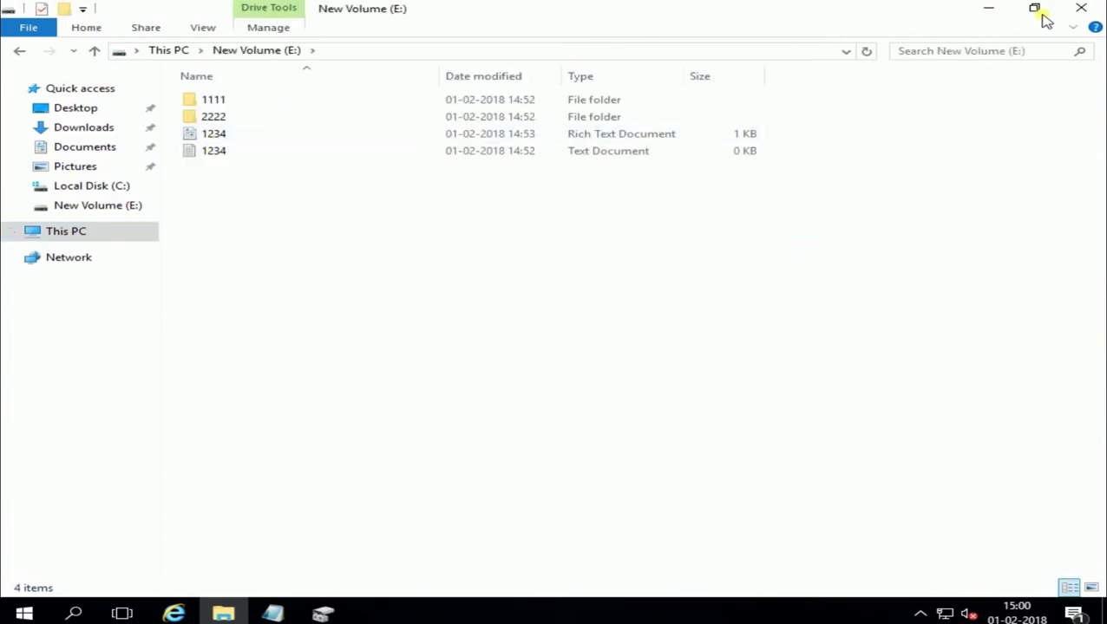
left_click(1082, 8)
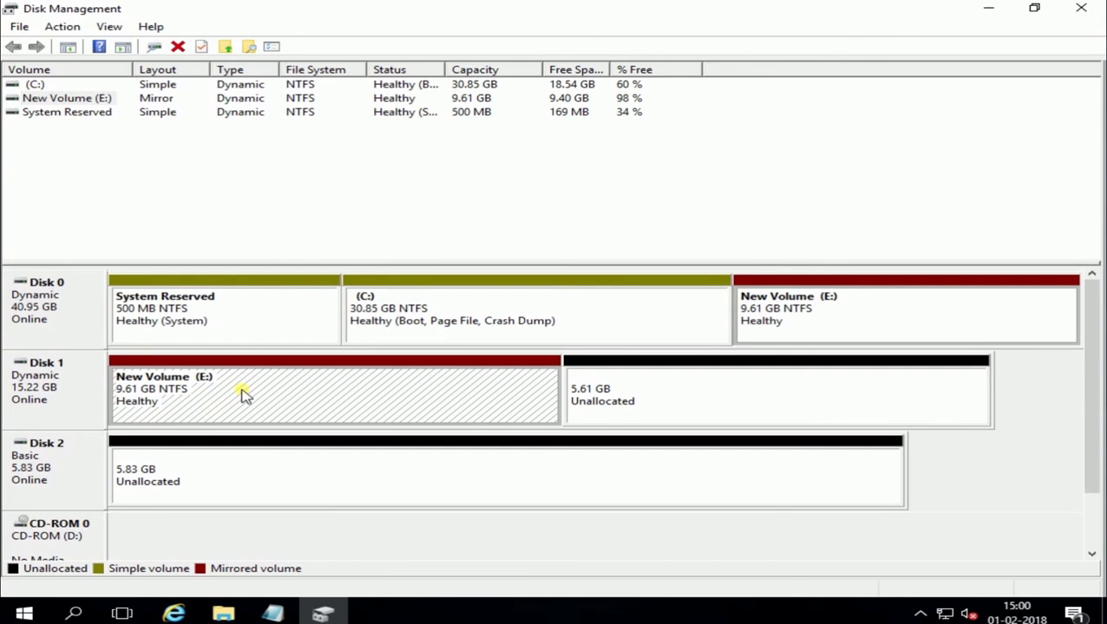
Step: Open the Disk 1 copy of New Volume (E:), check its two 1234 documents, and return to Disk Management
right_click(185, 409)
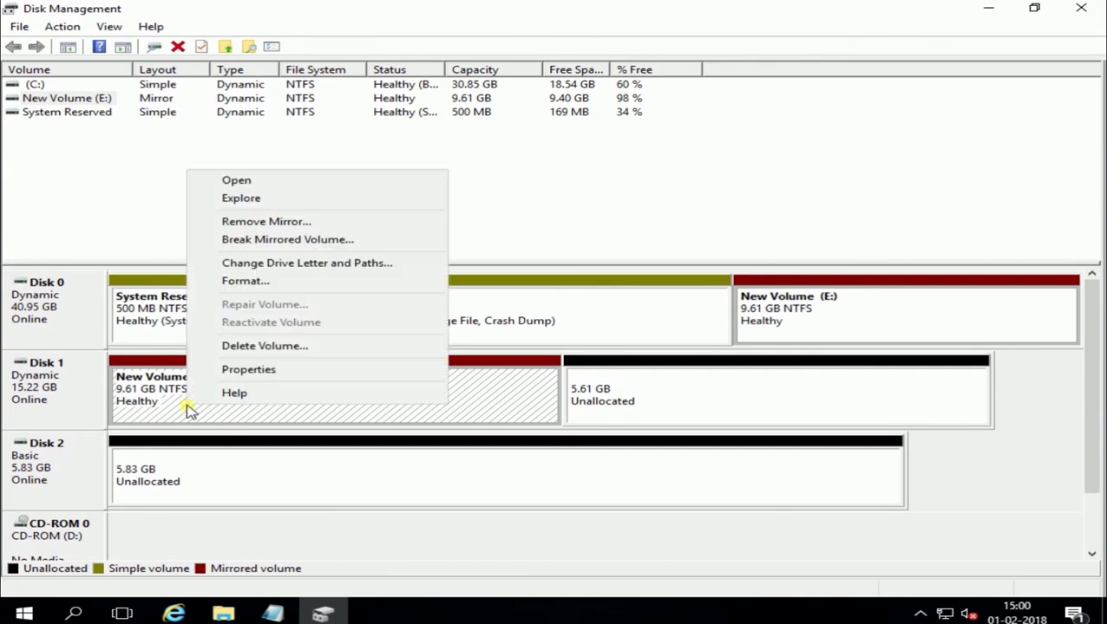
left_click(262, 181)
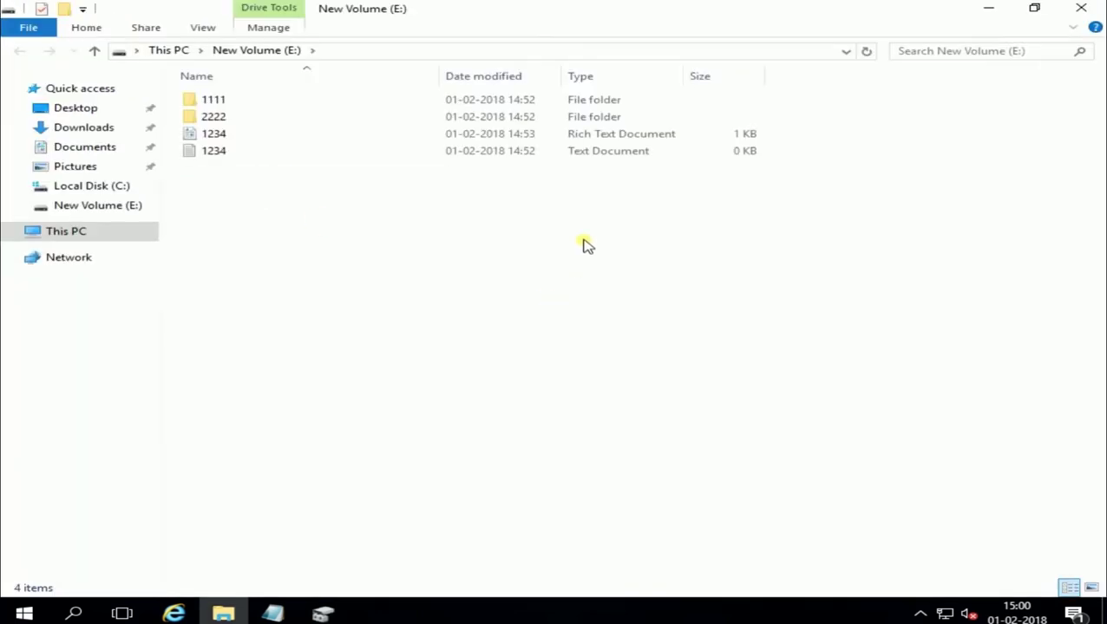
left_click(230, 135)
left_click(227, 151)
left_click(993, 10)
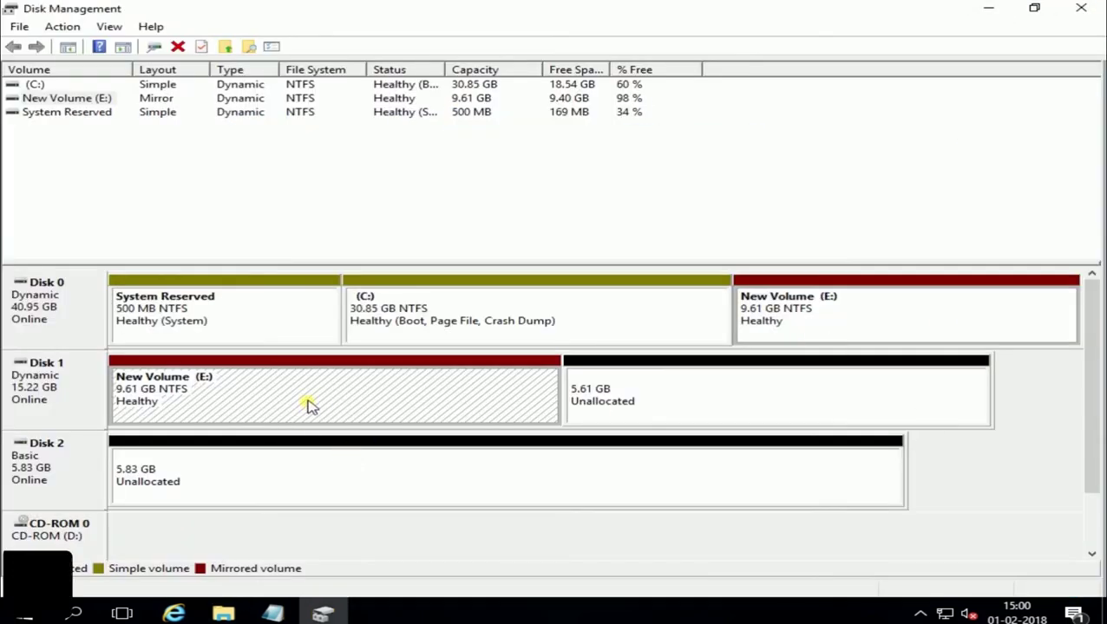
Step: Create a folder named 123 in the root of New Volume (E:)
left_click(834, 322)
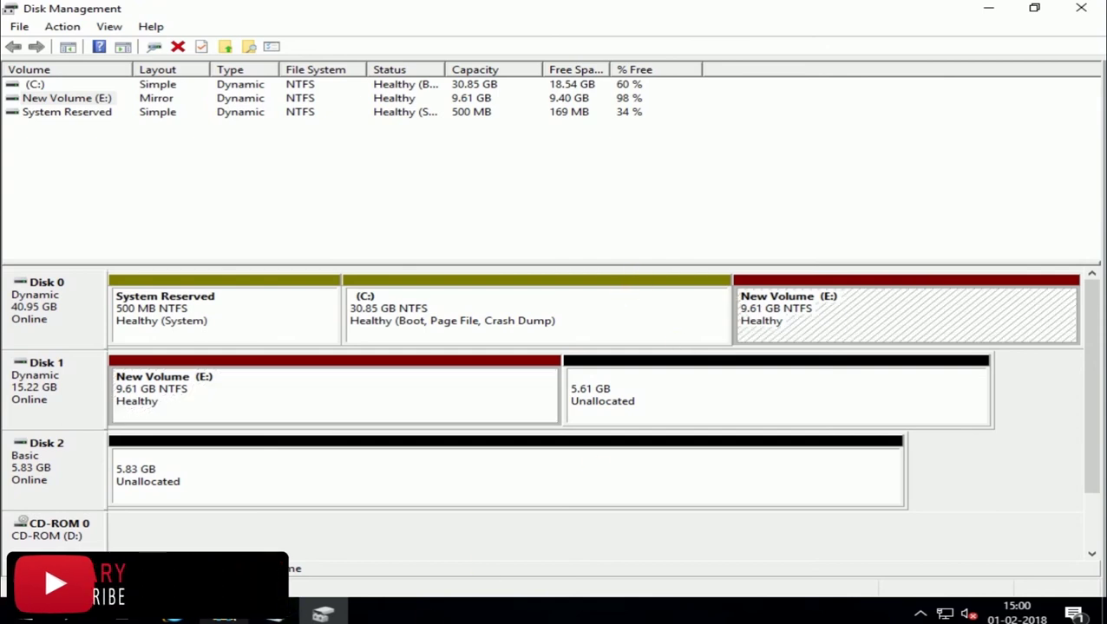
left_click(272, 613)
right_click(255, 253)
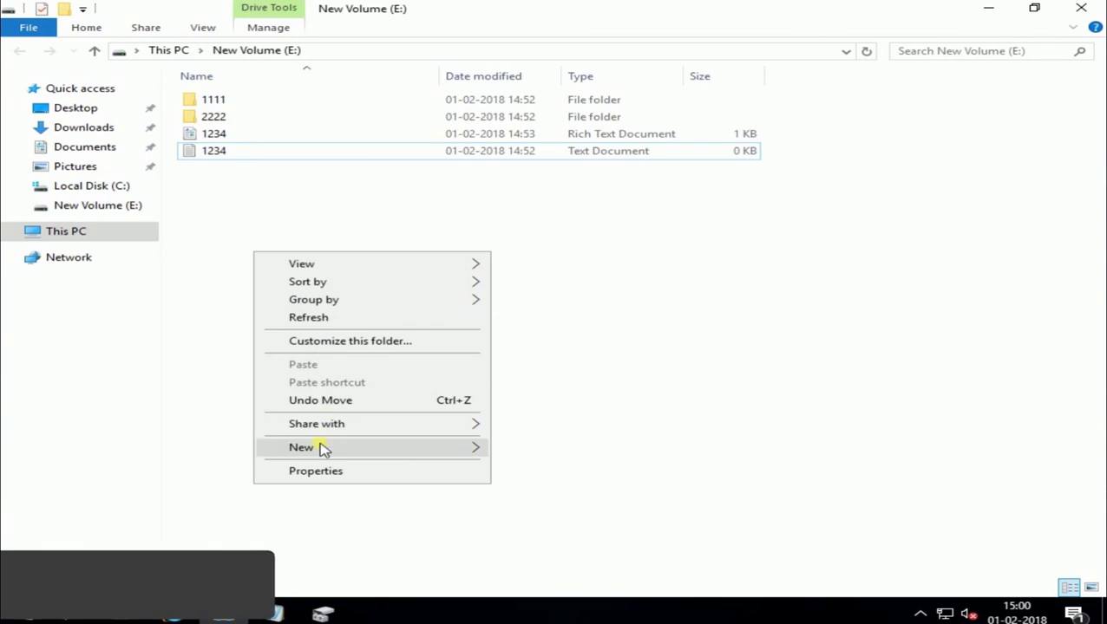
mouse_move(319, 447)
left_click(581, 449)
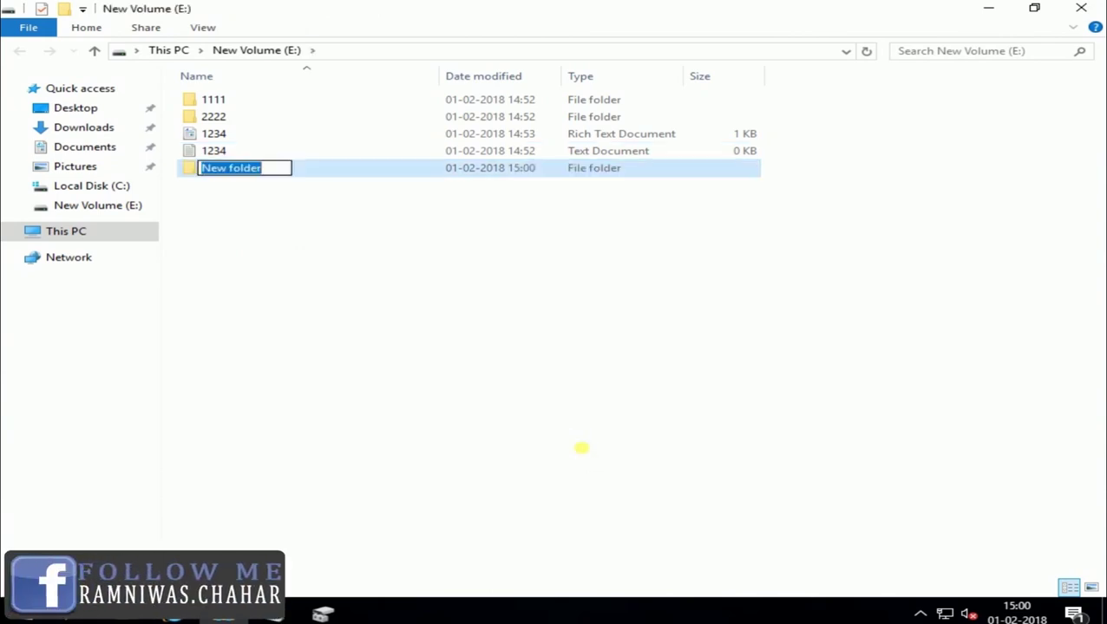
type("123")
left_click(543, 386)
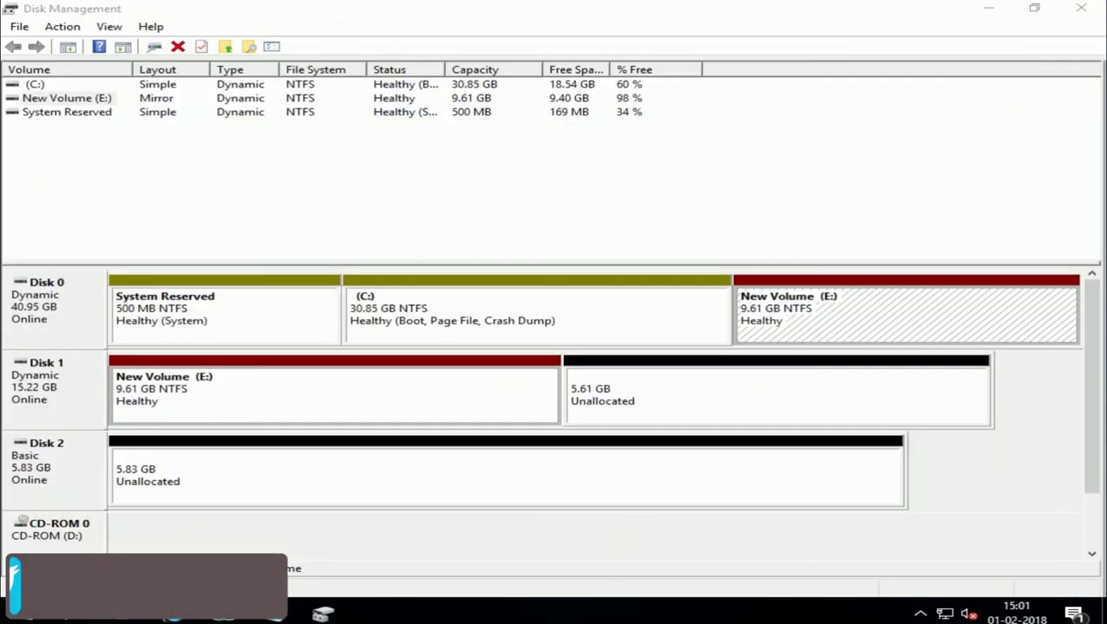
Step: Remove the Disk 1 mirror of New Volume (E:) and confirm the removal
left_click(213, 397)
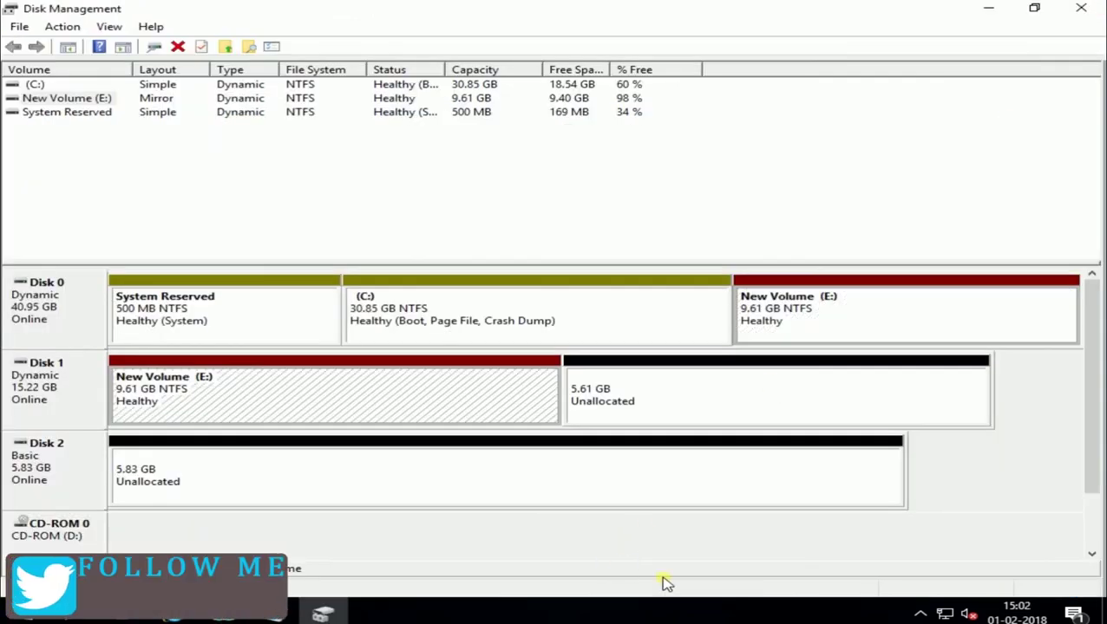
right_click(210, 396)
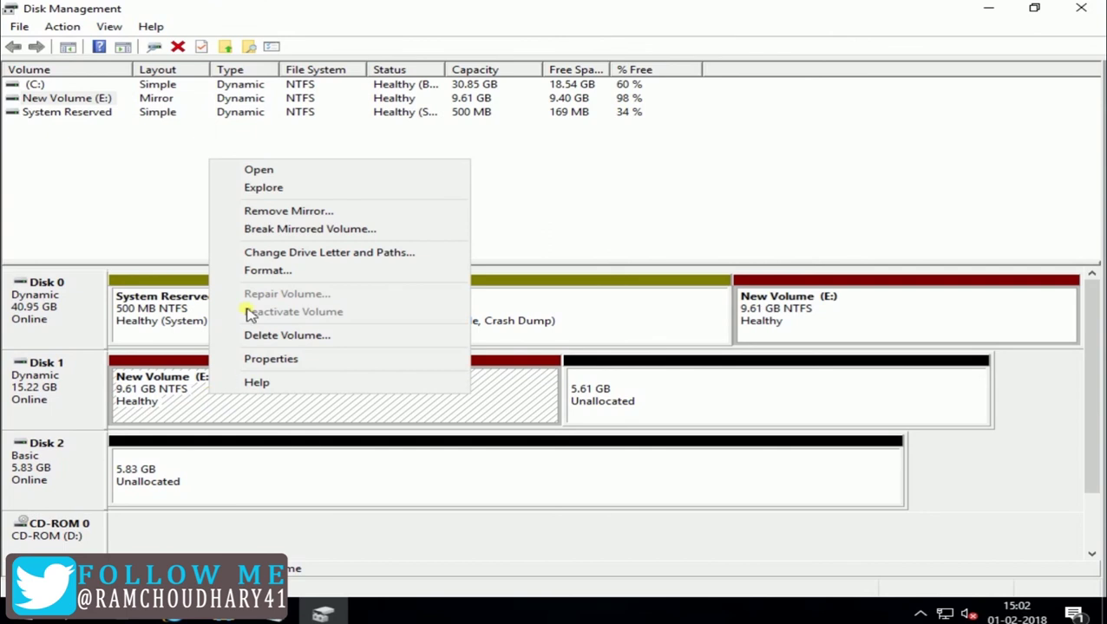
left_click(274, 213)
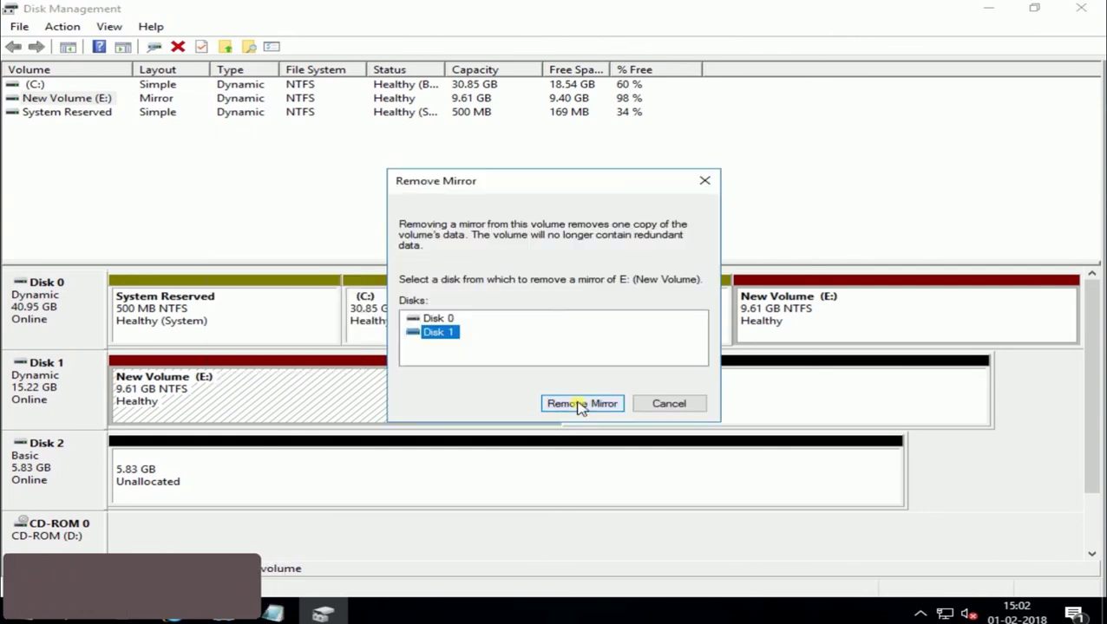
left_click(581, 404)
left_click(570, 368)
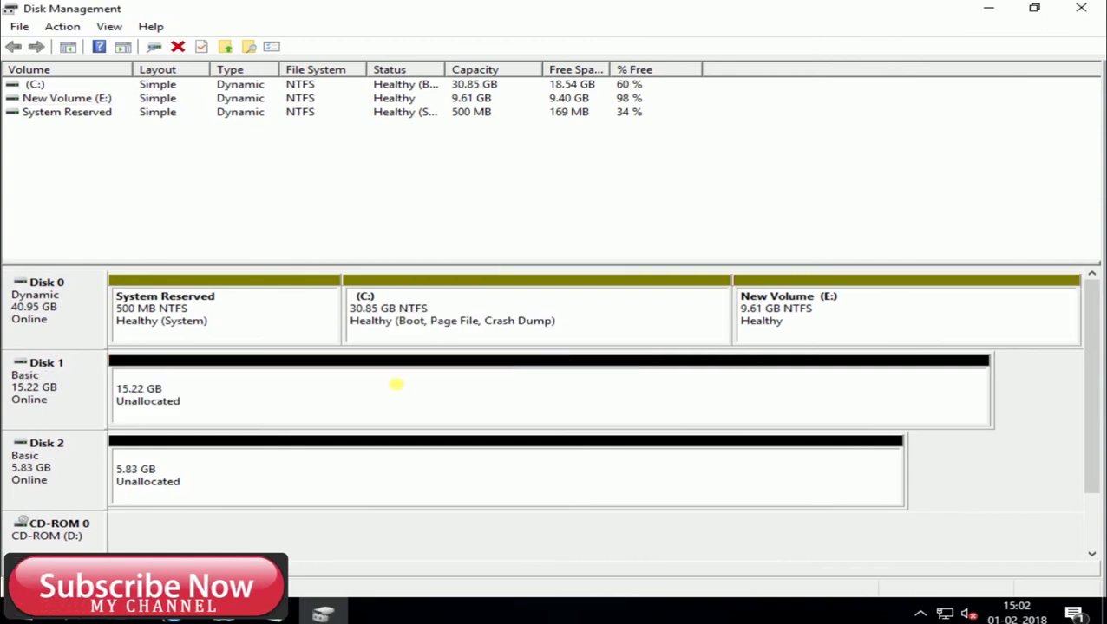
Step: Refresh This PC in File Explorer, examine the contents of New Volume (E:), and close the window
left_click(282, 388)
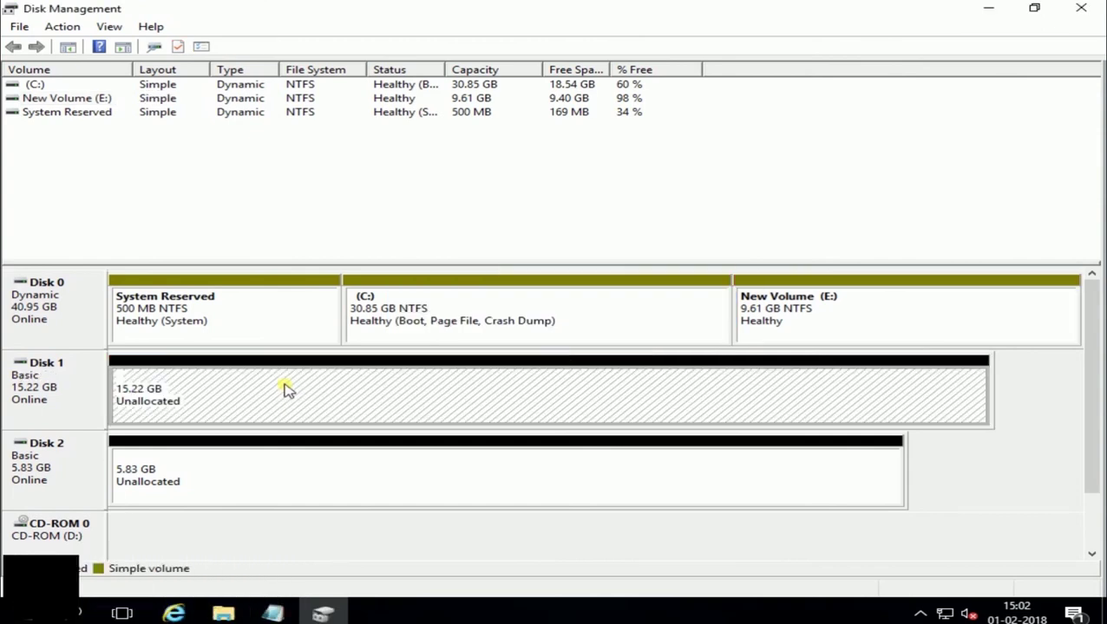
left_click(223, 614)
right_click(469, 274)
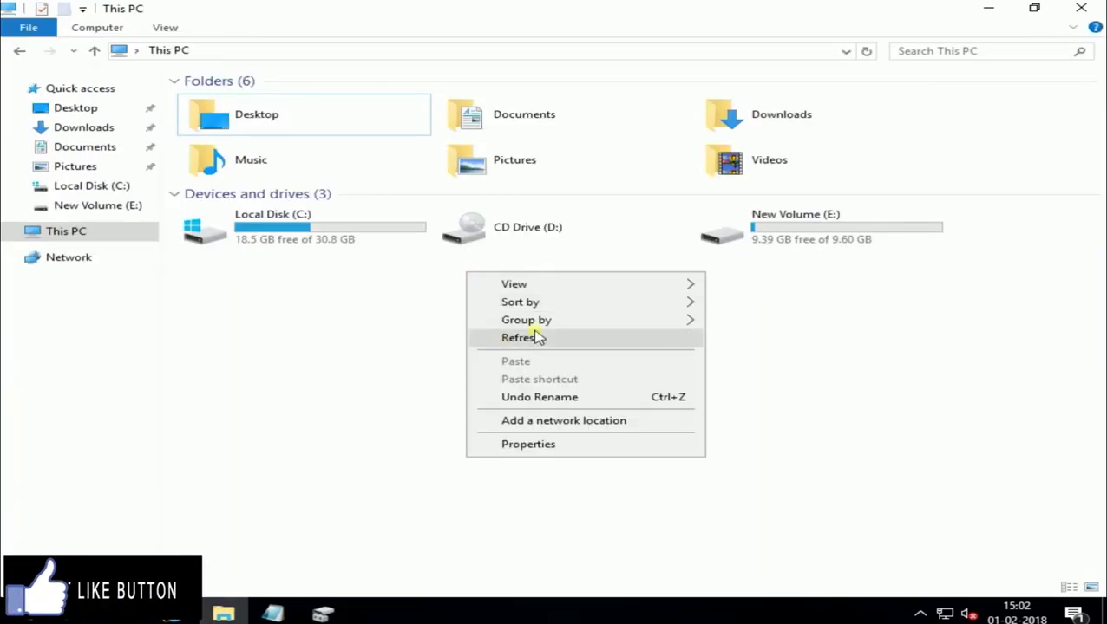
left_click(507, 338)
double_click(865, 225)
left_click(250, 102)
right_click(388, 306)
left_click(439, 373)
right_click(260, 205)
left_click(309, 276)
left_click(1082, 11)
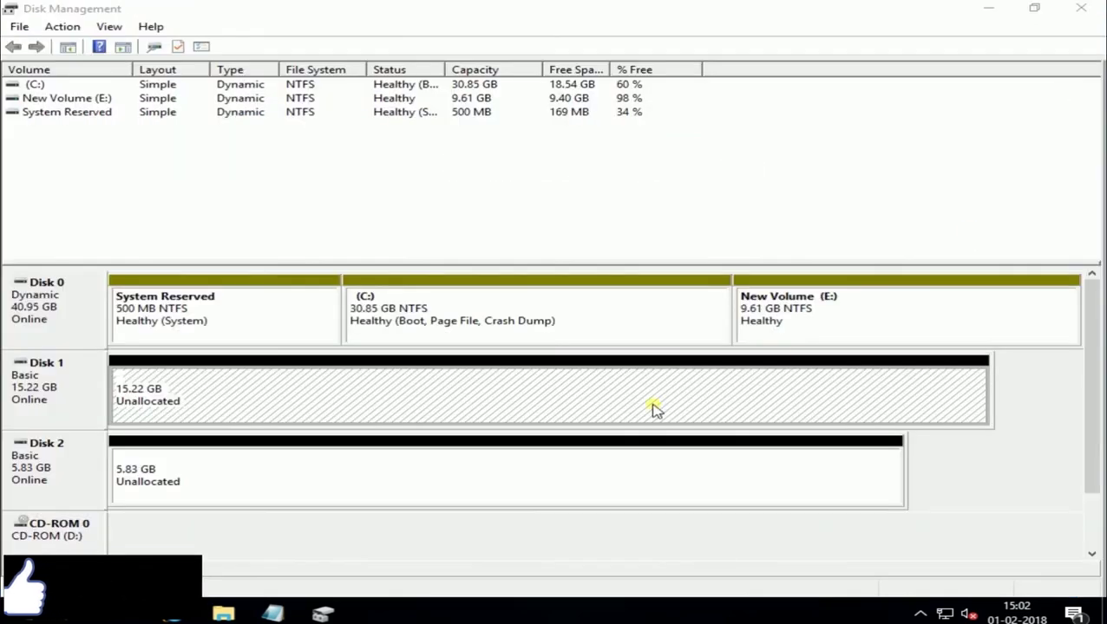
Step: Check which disk operations are available for Disk 0
left_click(256, 321)
left_click(81, 387)
left_click(136, 329)
right_click(45, 294)
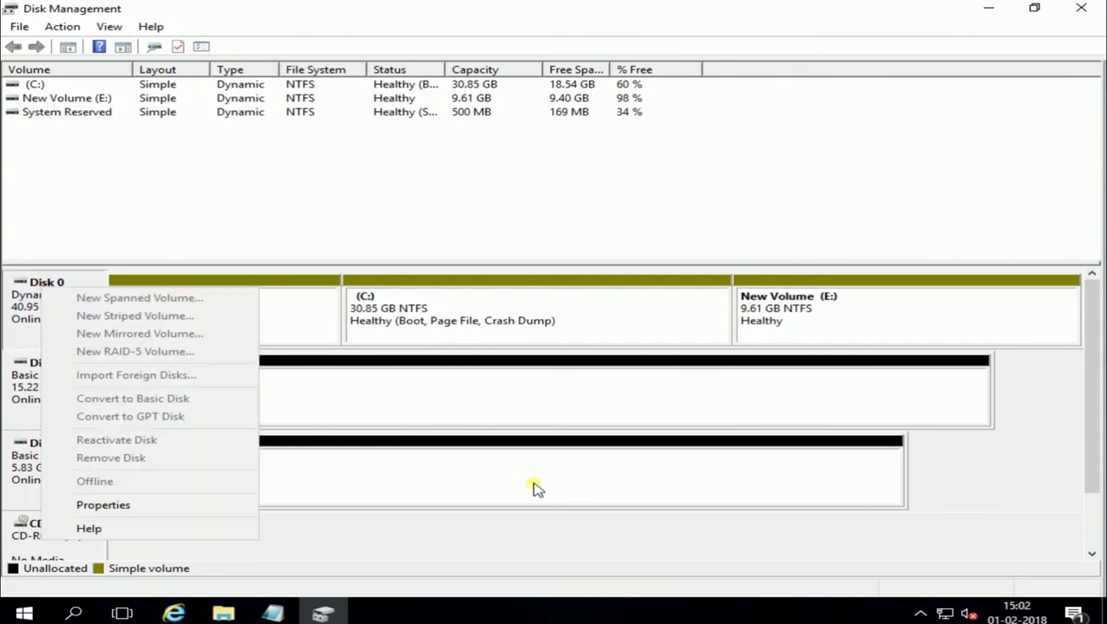